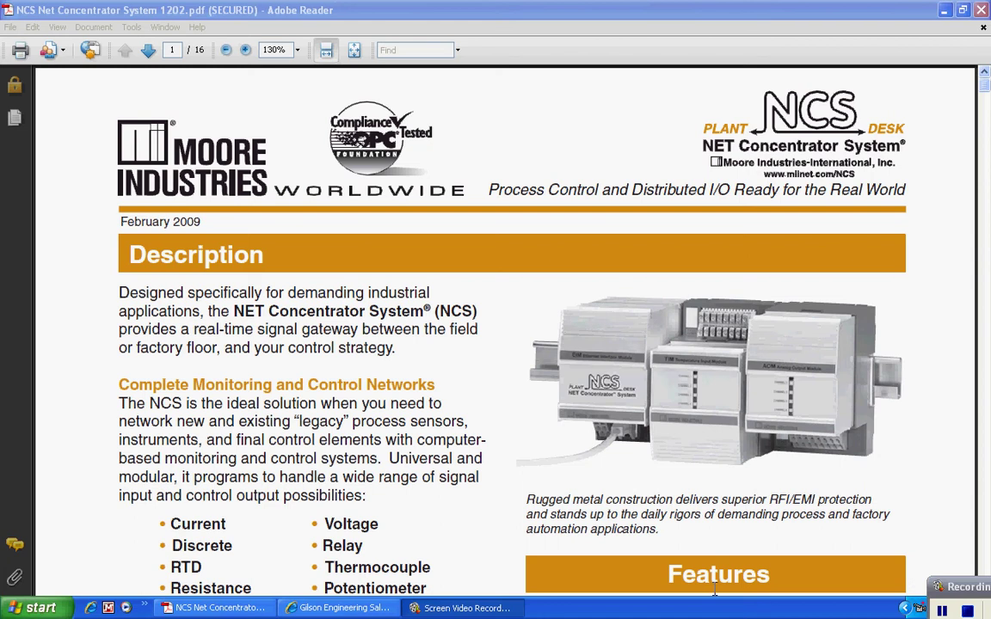
- Bring up the Gilson Engineering Sales website and minimize the open windows to clear the desktop
left_click(344, 609)
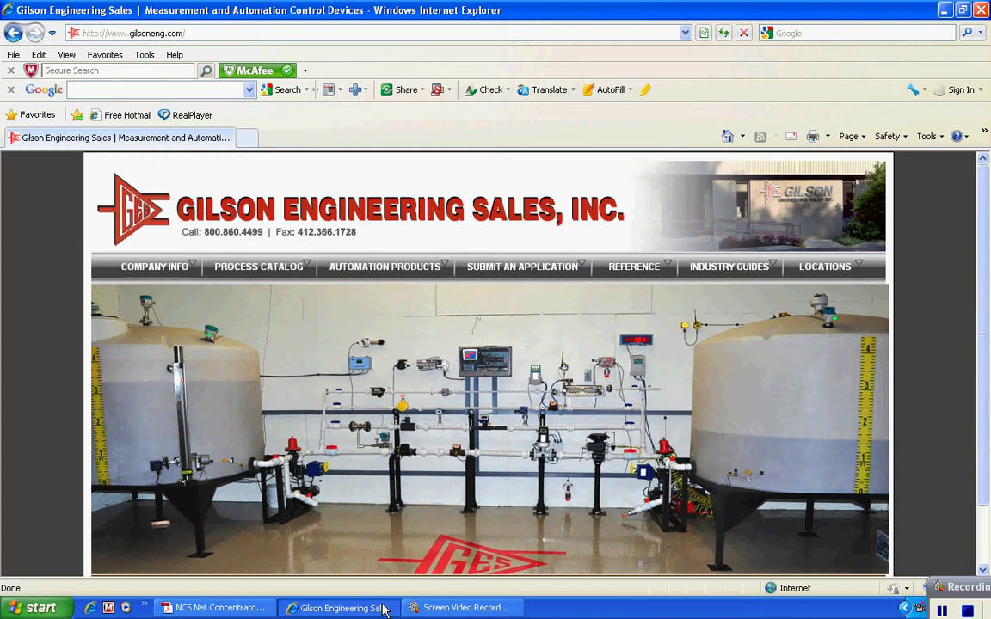
left_click(945, 10)
left_click(945, 10)
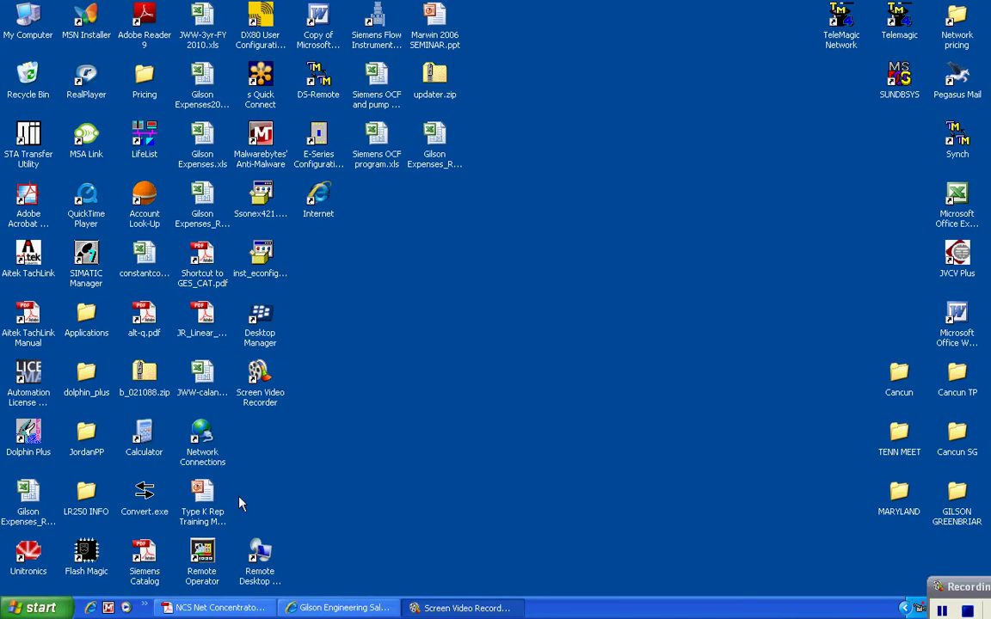
- Launch NCS Config Version 3 from the Moore Industries programs and maximize its window
left_click(34, 608)
left_click(96, 563)
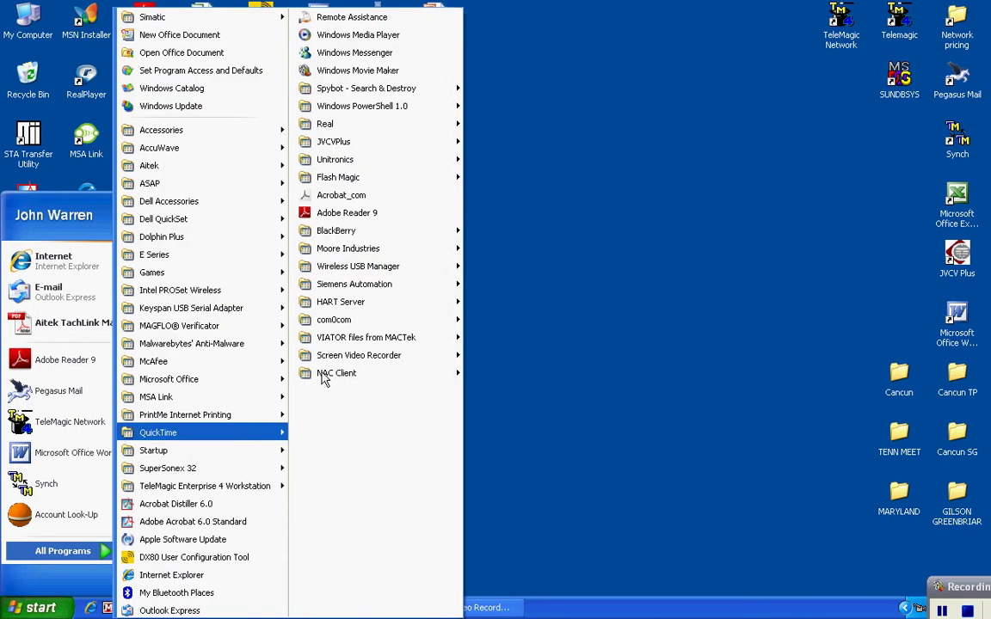
mouse_move(404, 248)
mouse_move(551, 355)
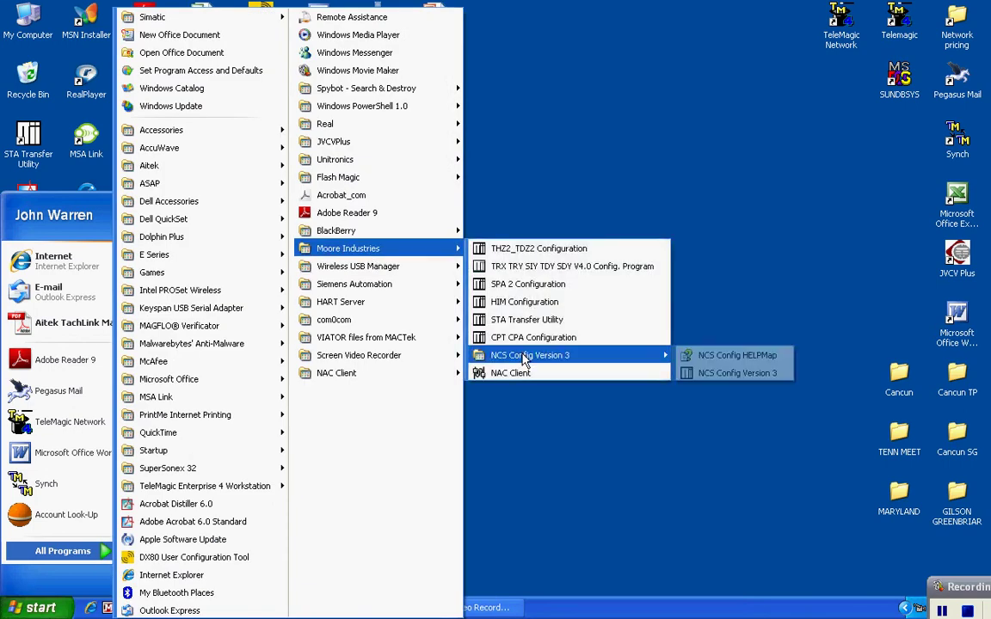
left_click(688, 372)
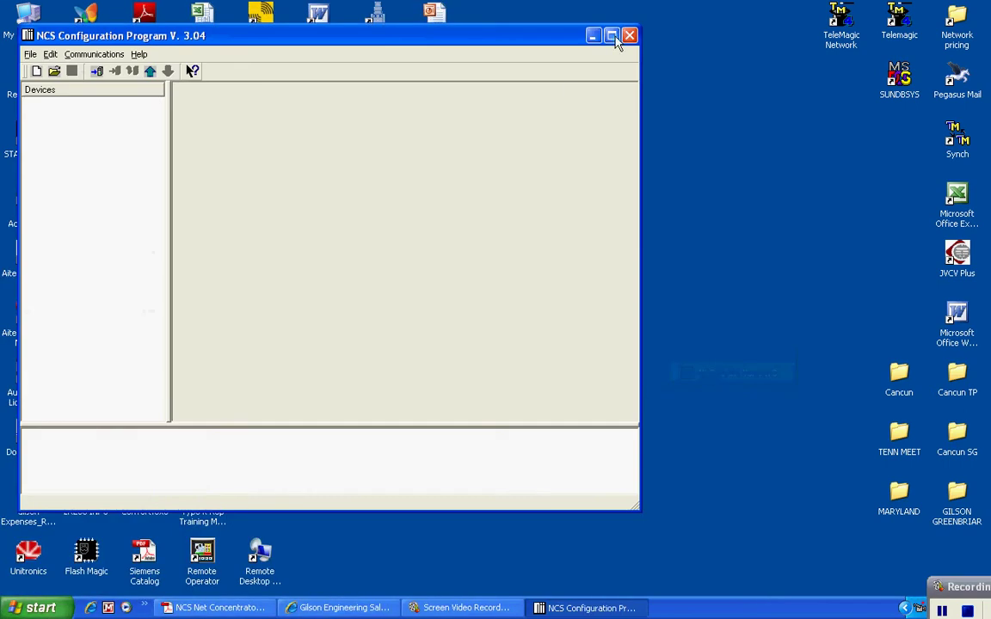
double_click(553, 32)
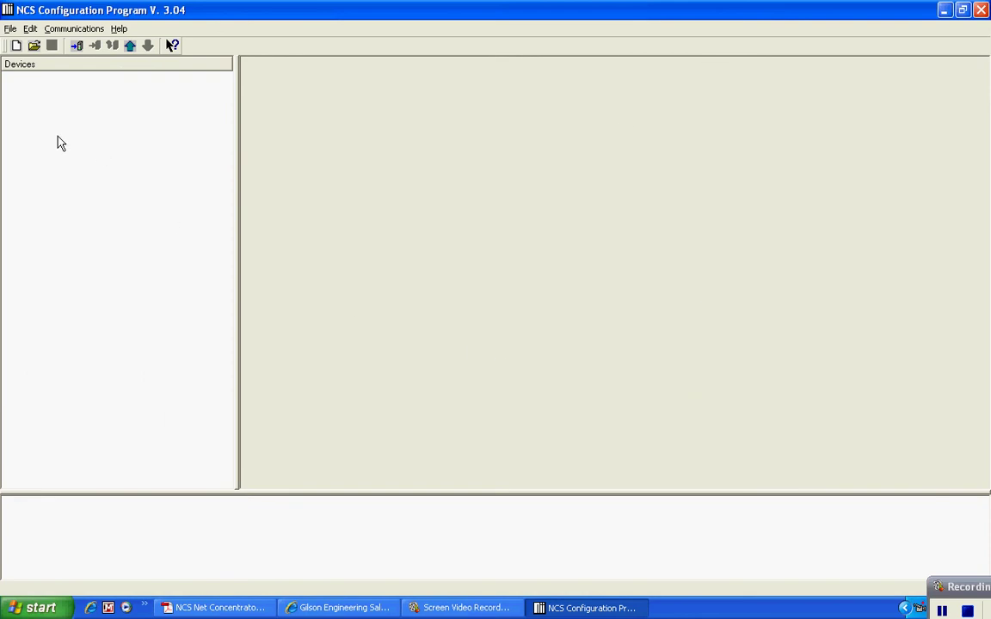
- Add a new MIM interface module to the device list
left_click(11, 31)
mouse_move(14, 48)
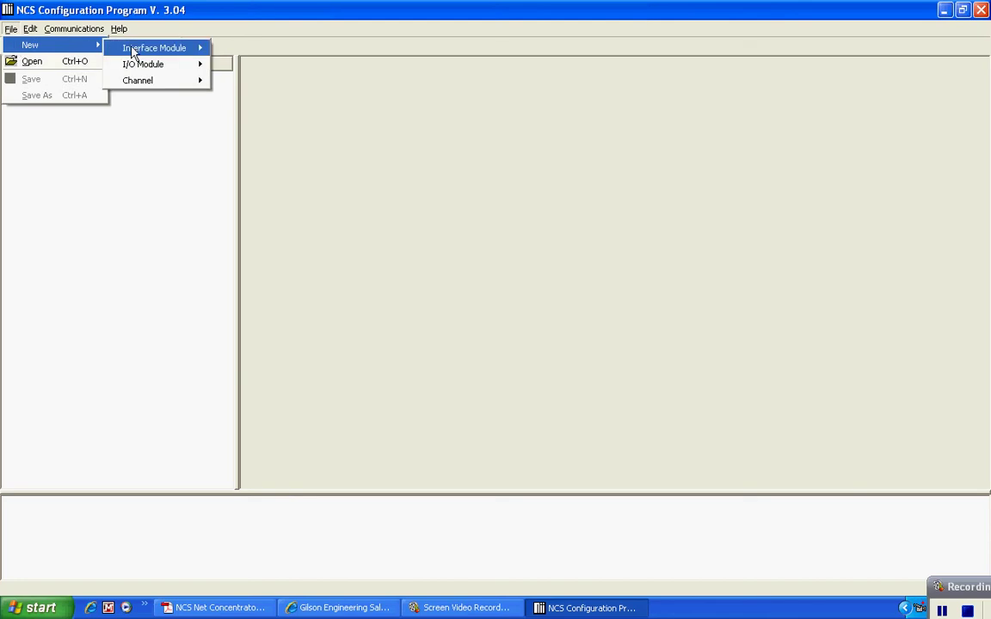
mouse_move(145, 52)
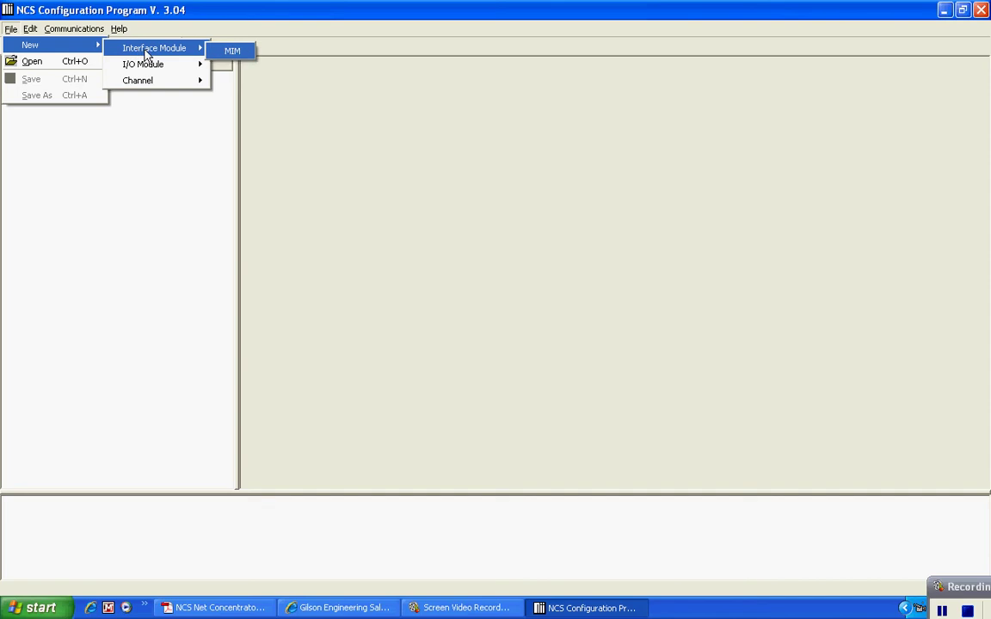
left_click(234, 52)
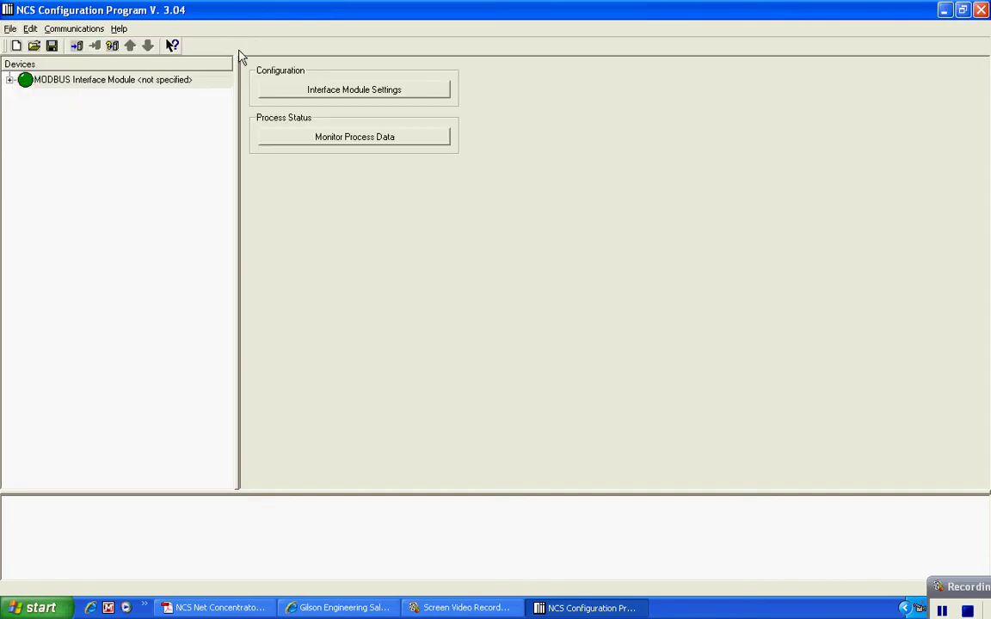
- Configure the interface module's MODBUS 1 port with address 2, 19200 baud and even parity
left_click(300, 98)
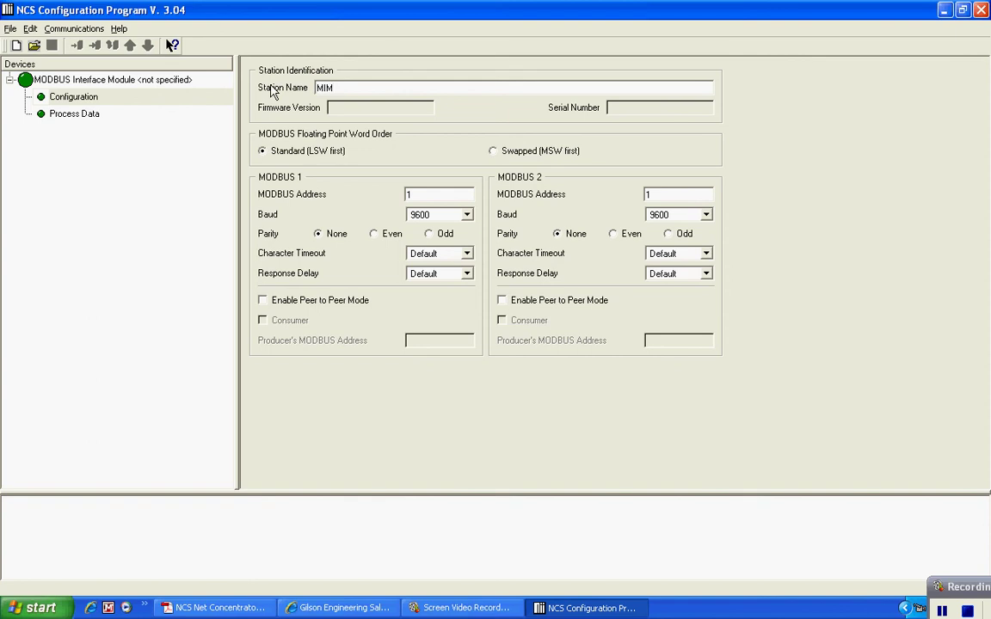
double_click(421, 196)
type("2")
left_click(426, 214)
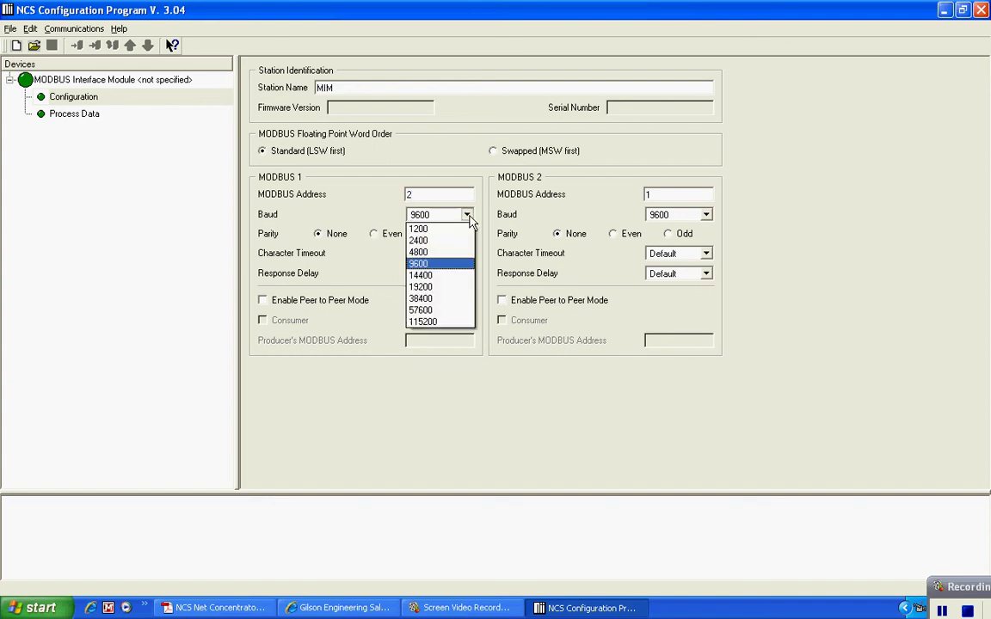
left_click(448, 287)
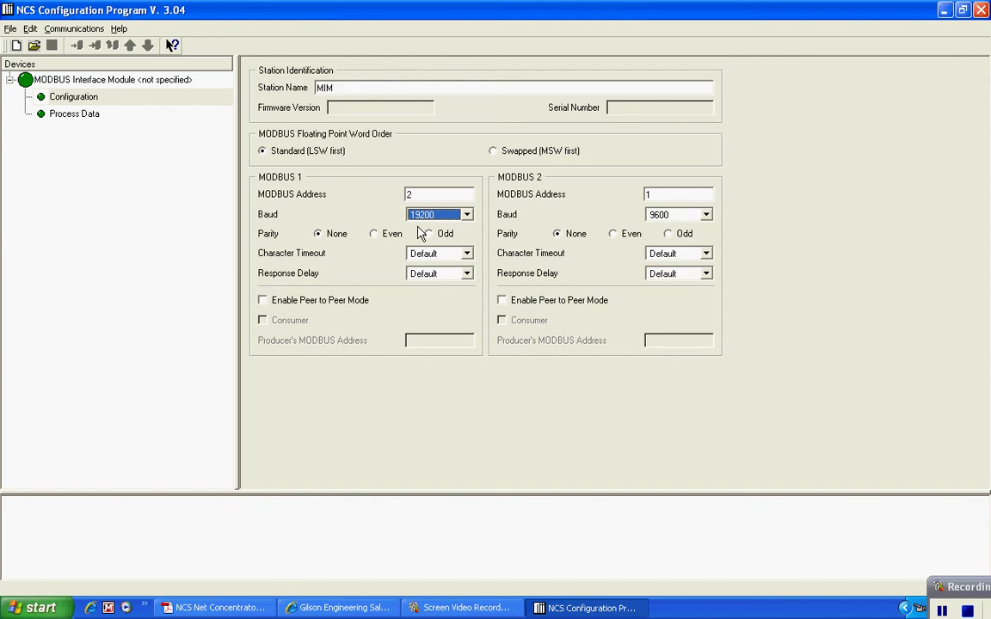
left_click(379, 235)
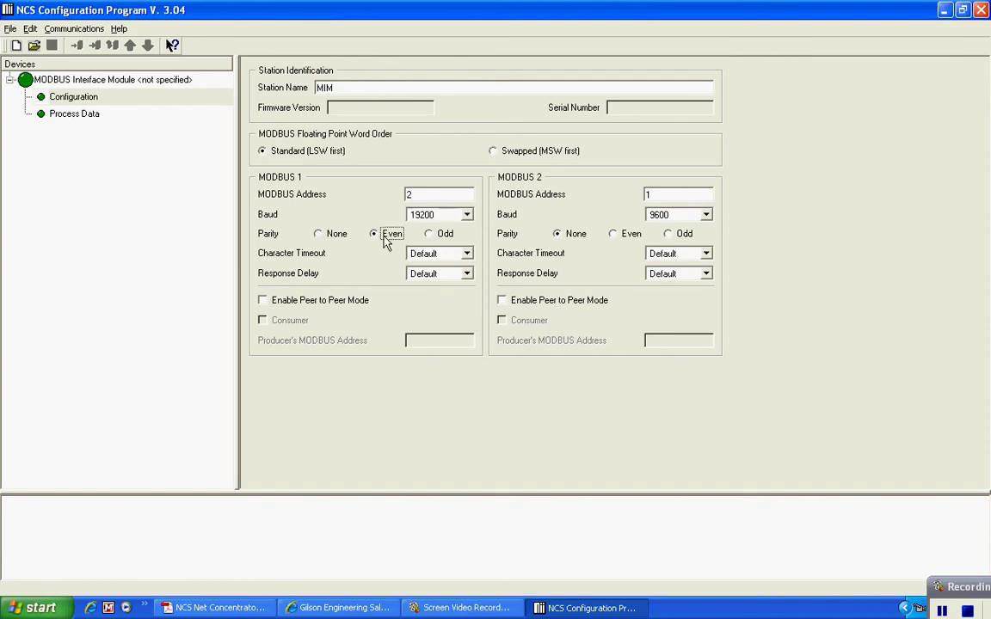
- Add an AIM (AI4) analog input module and expand its channel list
left_click(11, 32)
mouse_move(14, 48)
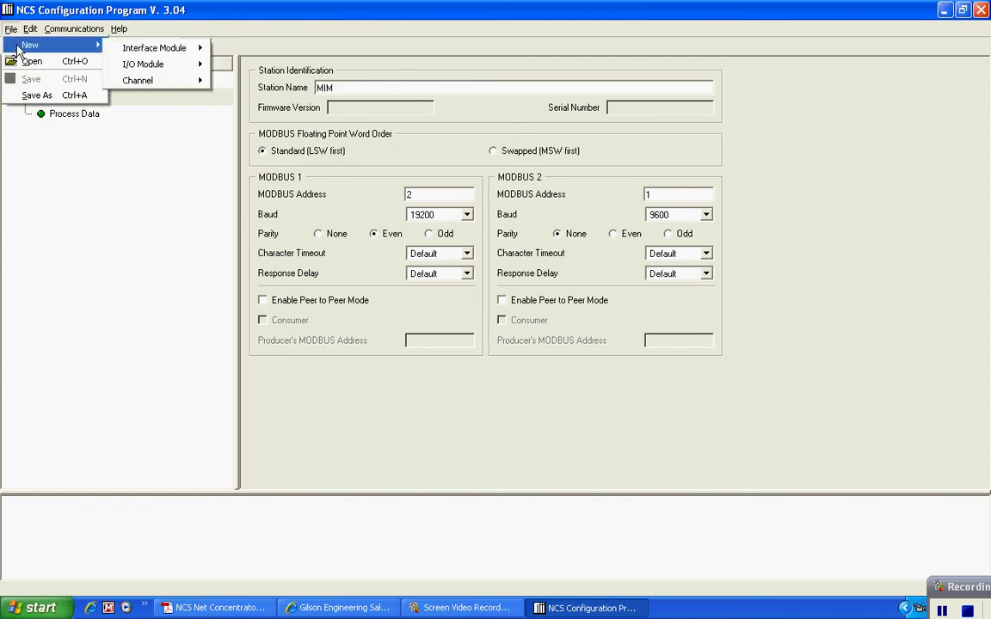
mouse_move(126, 62)
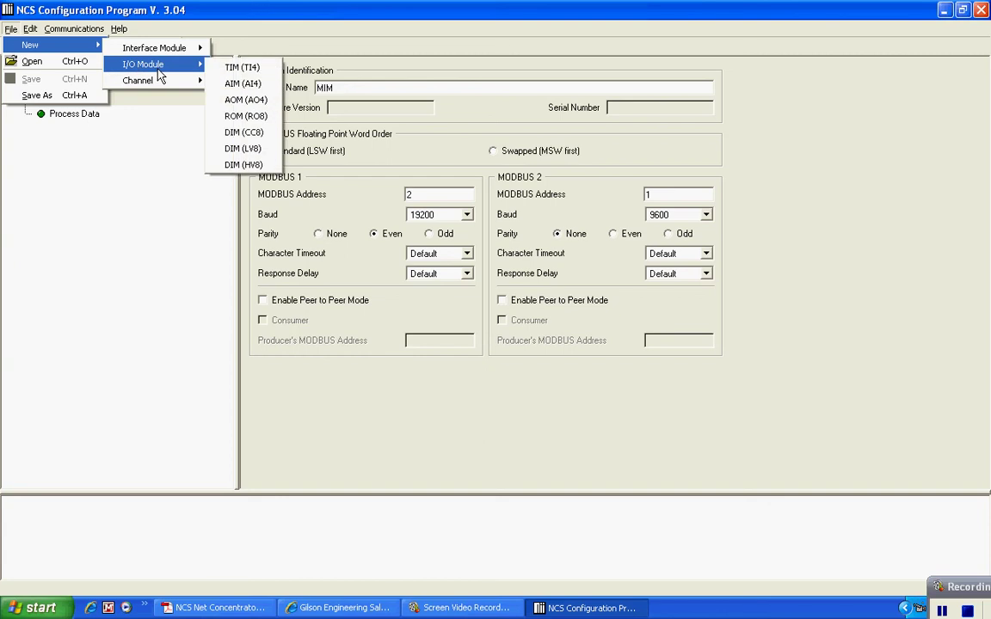
left_click(229, 87)
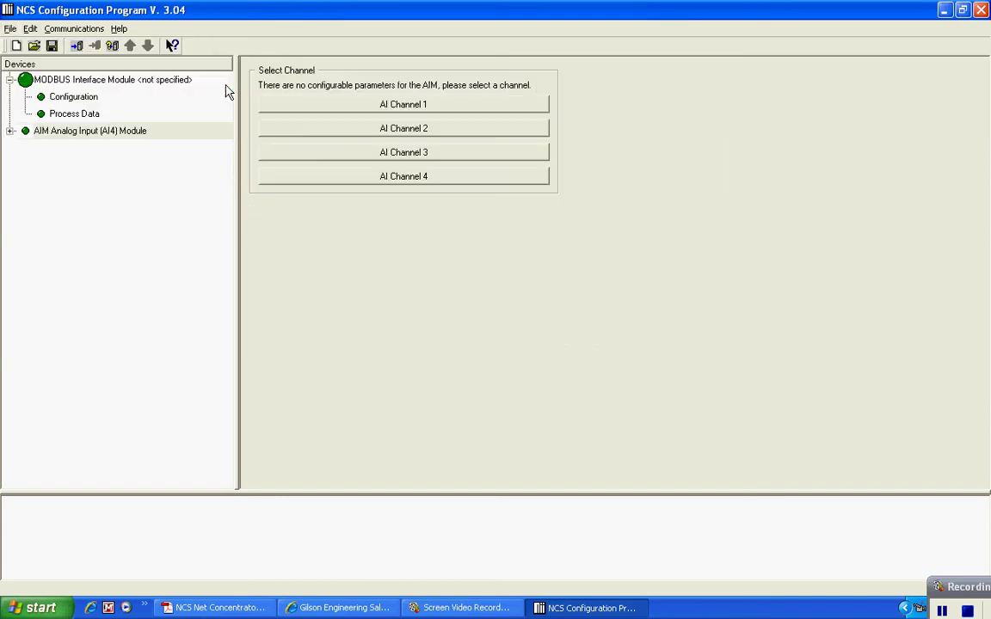
left_click(9, 131)
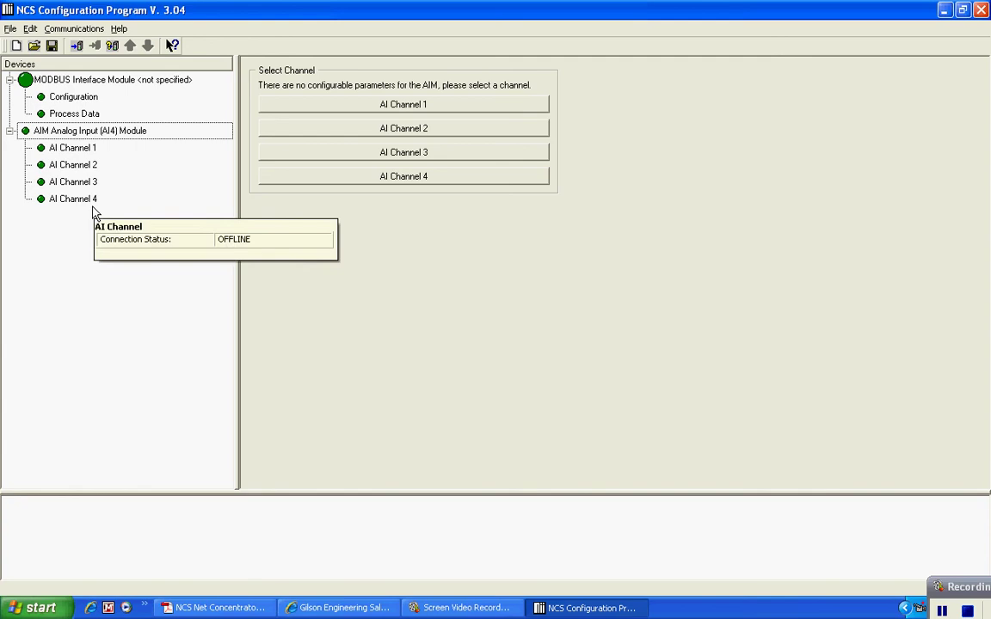
- Set AI Channel 1's primary variable tag to LEVEL and keep its input type as Milliamps
left_click(308, 106)
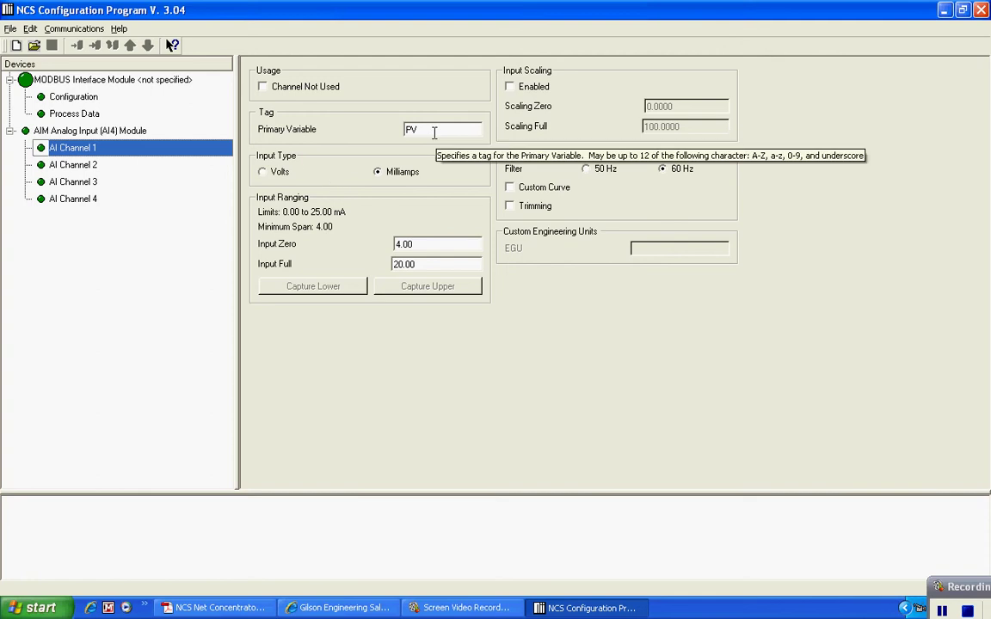
left_click_drag(435, 129, 392, 129)
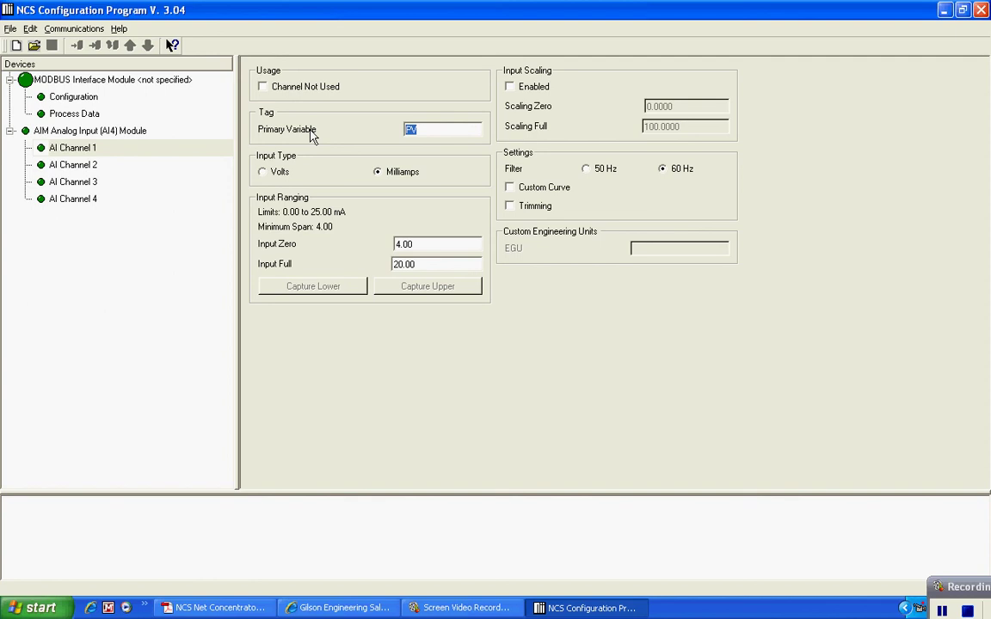
type("LEE")
key("BackSpace")
type("VEL")
left_click(402, 172)
left_click(430, 264)
- Enable input scaling for AI Channel 1, with Scaling Full at 30.0 and FEET as the custom engineering unit
left_click(510, 88)
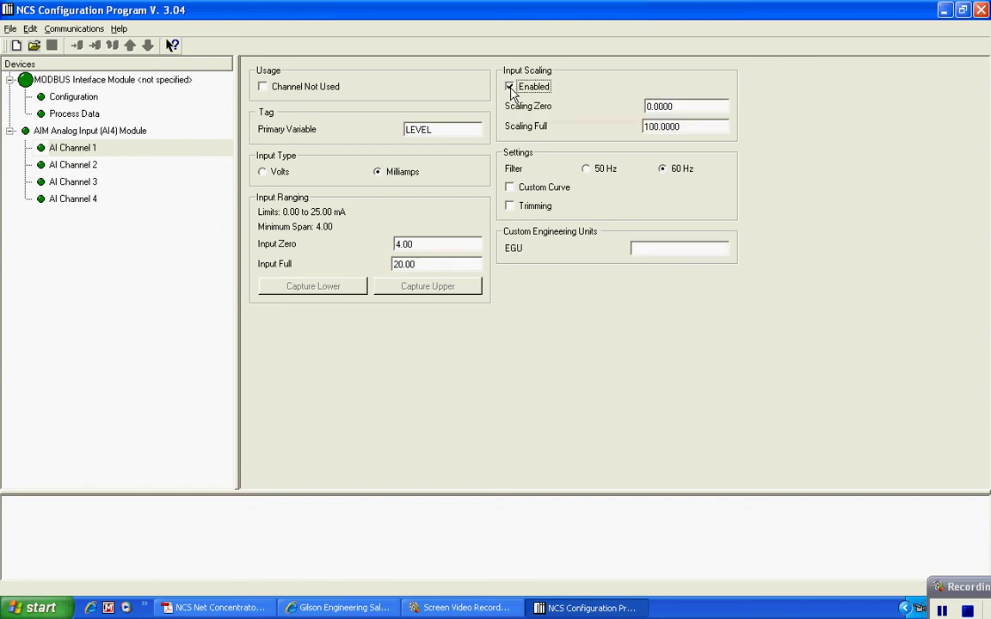
left_click(685, 126)
left_click_drag(685, 126, 625, 131)
type("30.0")
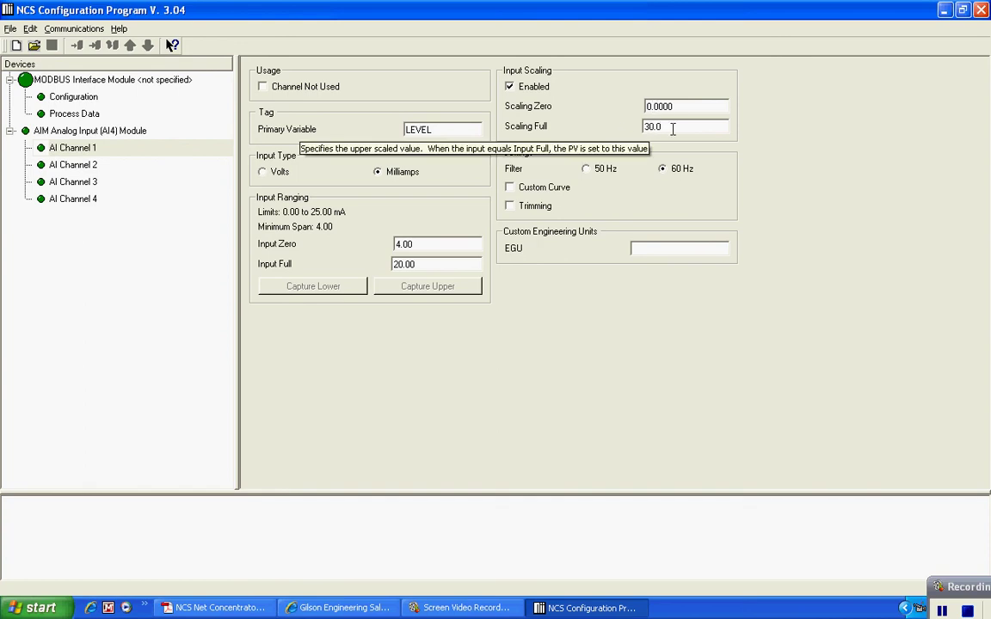
left_click(637, 248)
type("FEET")
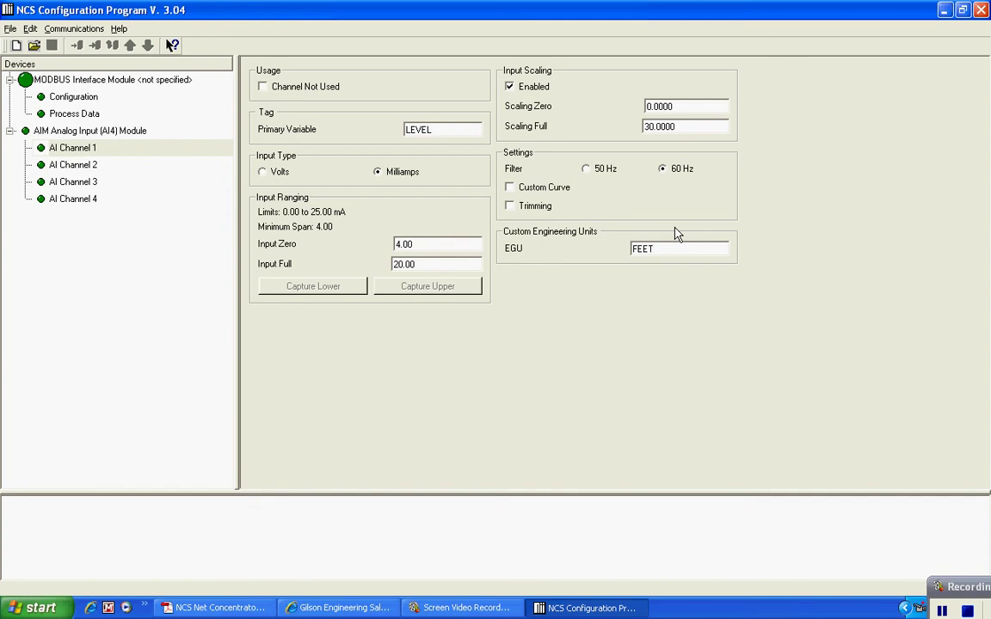
- Configure AI Channel 2 with the tag FLOW, input scaling enabled to a full value of 200, and GPM as the engineering unit
left_click(85, 165)
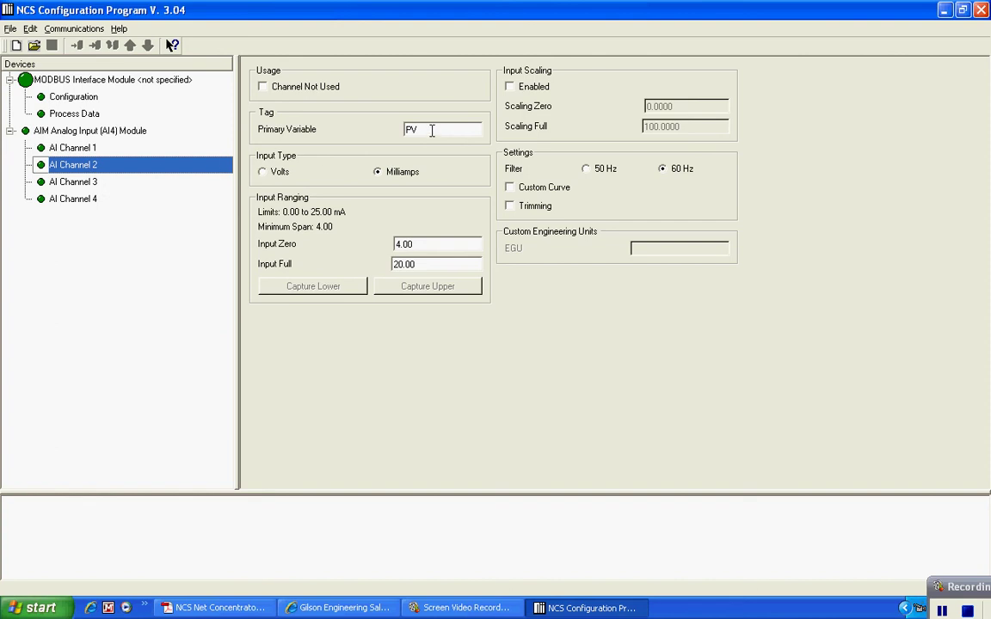
left_click_drag(431, 130, 389, 130)
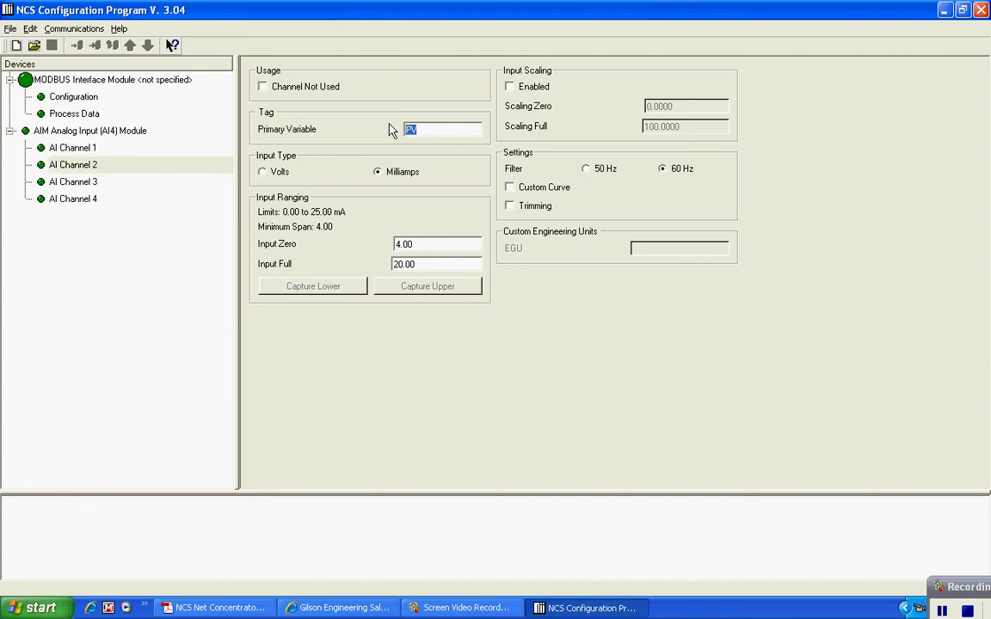
type("FLOW")
left_click(509, 87)
left_click_drag(690, 131, 612, 135)
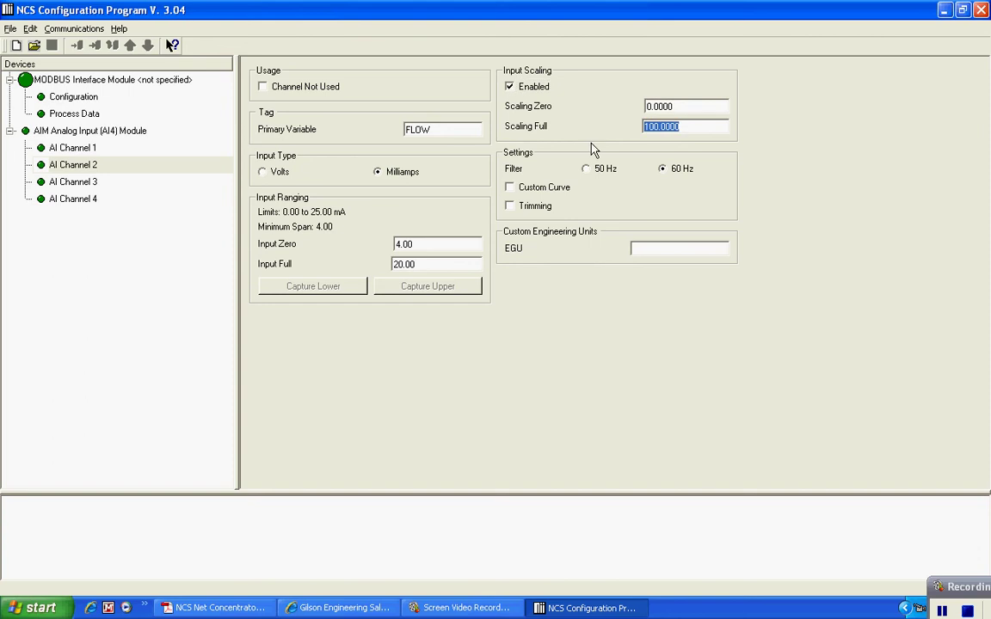
type("200")
left_click(639, 245)
type("GPM")
- Set AI Channel 3 to a Volts input tagged TEMP, with an input range of 0 to 10
left_click(77, 184)
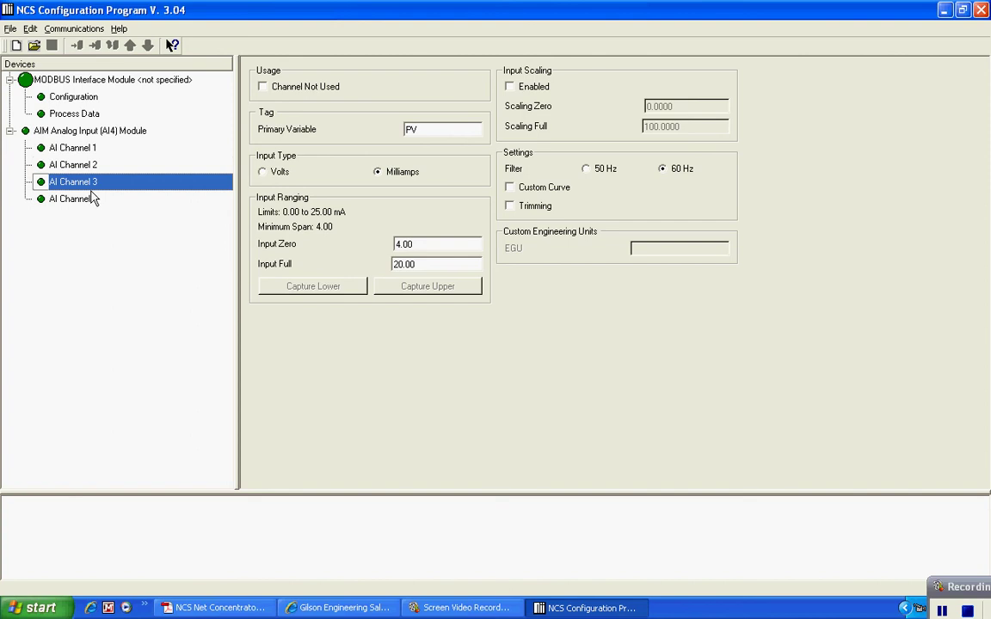
left_click(264, 172)
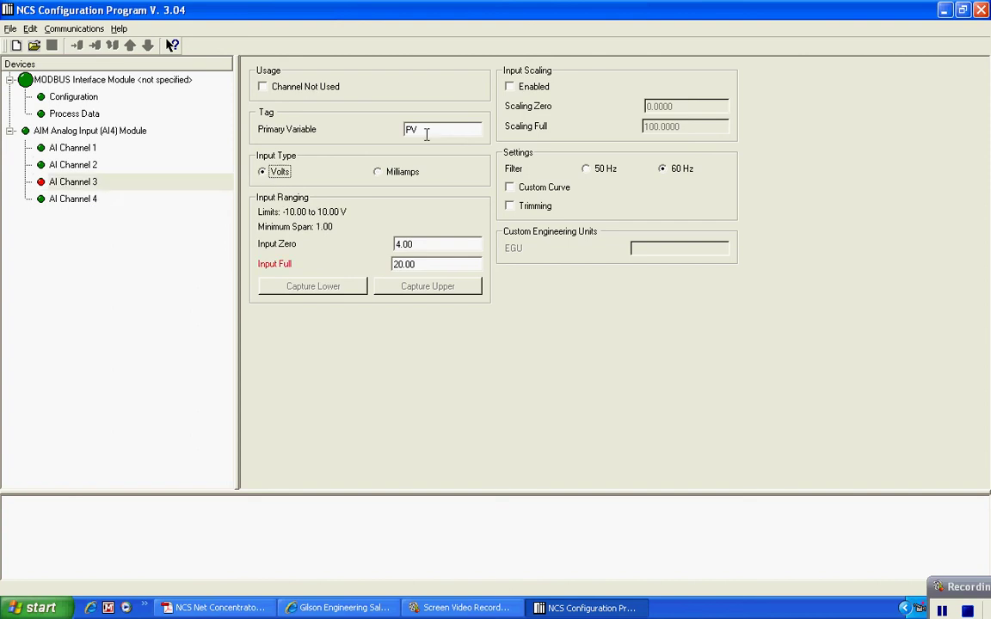
key("shift+Tab")
type("TEMP")
left_click_drag(431, 265, 363, 266)
left_click_drag(424, 245, 360, 247)
type("0")
left_click_drag(431, 265, 363, 266)
type("10")
- Enable input scaling for AI Channel 3, with Scaling Full at 250 and DEG F as the custom engineering unit
left_click(510, 87)
left_click_drag(688, 128, 627, 126)
type("250")
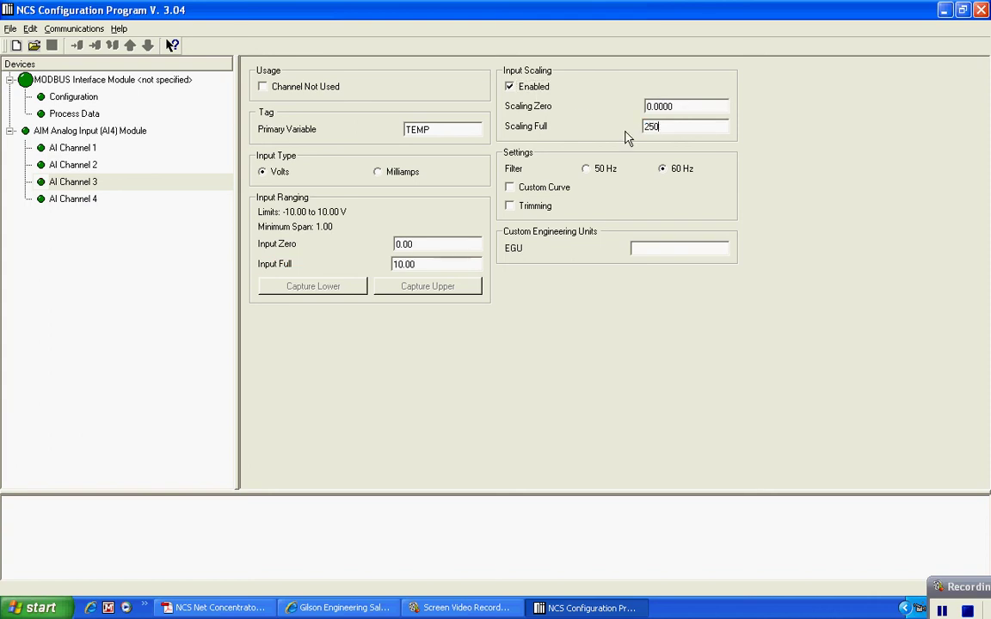
left_click(653, 246)
type("DEG F")
- Add a TIM (TI4) temperature input module and expand its channel list
left_click(82, 200)
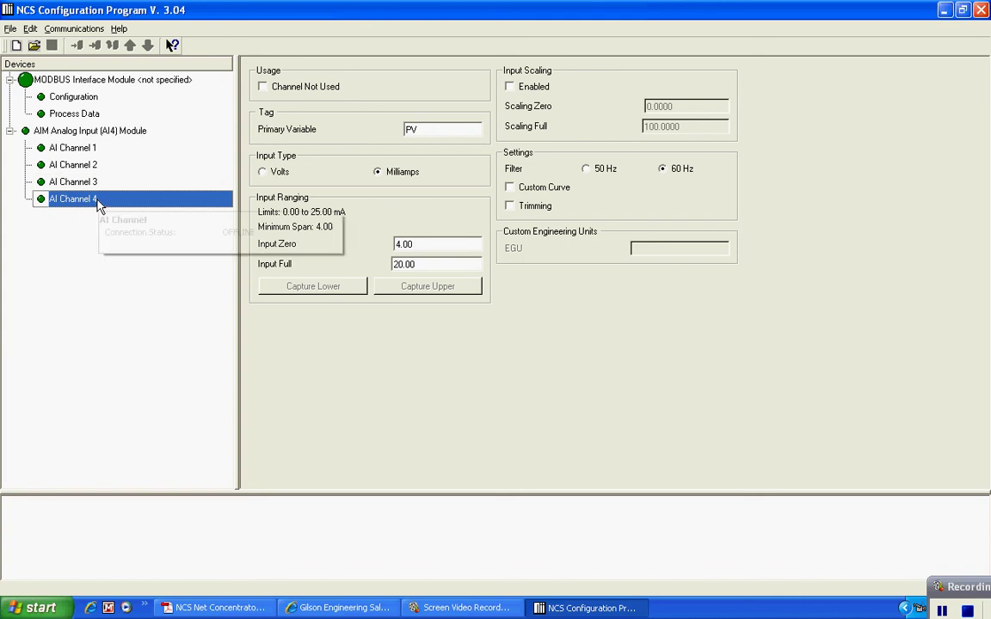
left_click(10, 29)
mouse_move(52, 45)
mouse_move(129, 67)
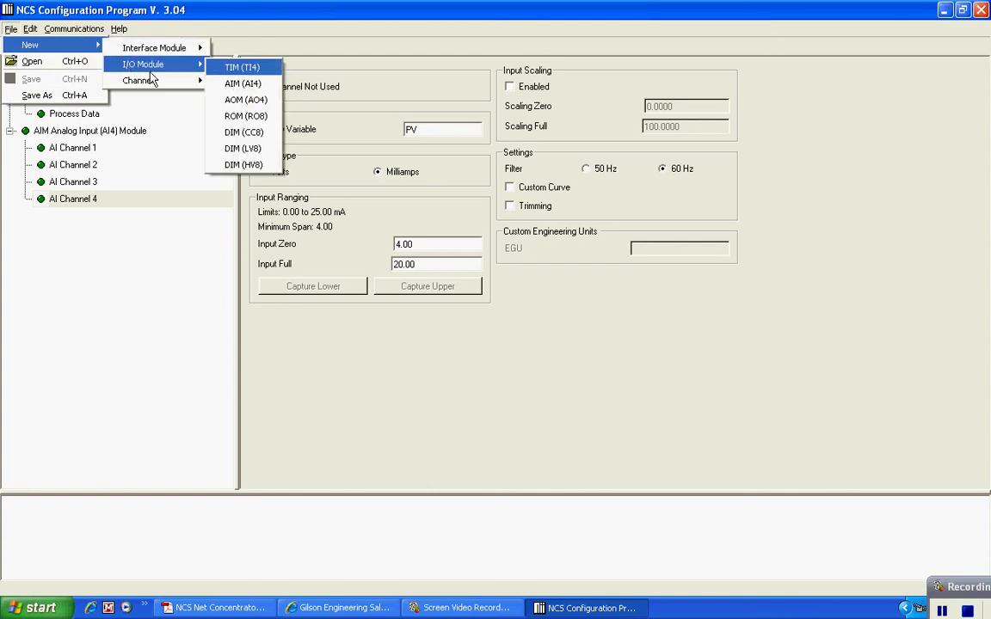
left_click(240, 69)
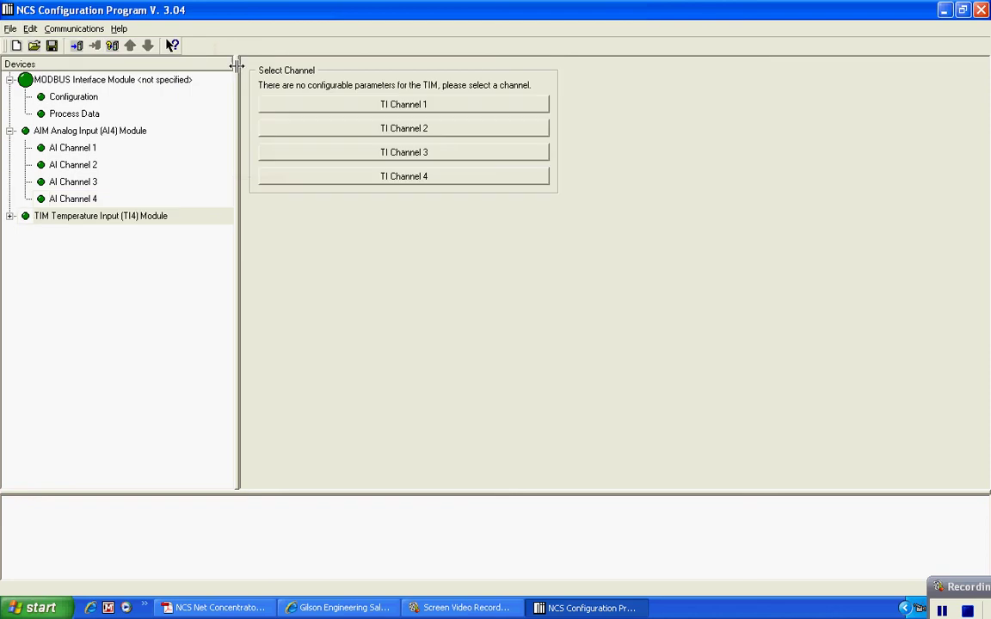
left_click(10, 216)
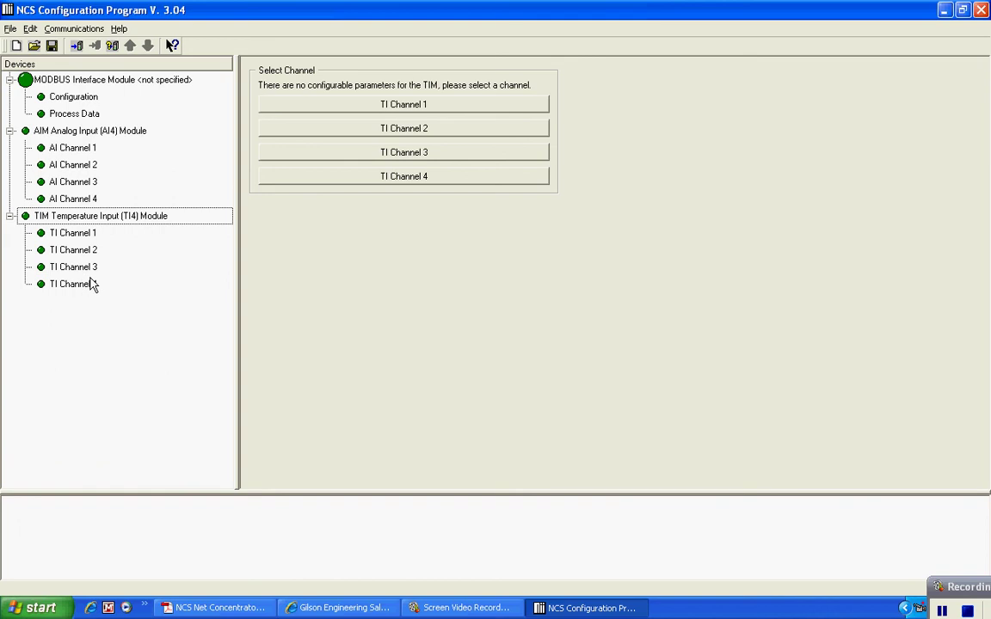
- Tag TI Channel 1 as OVEN1 and set its input to a type J Thermocouple in degF
left_click(332, 109)
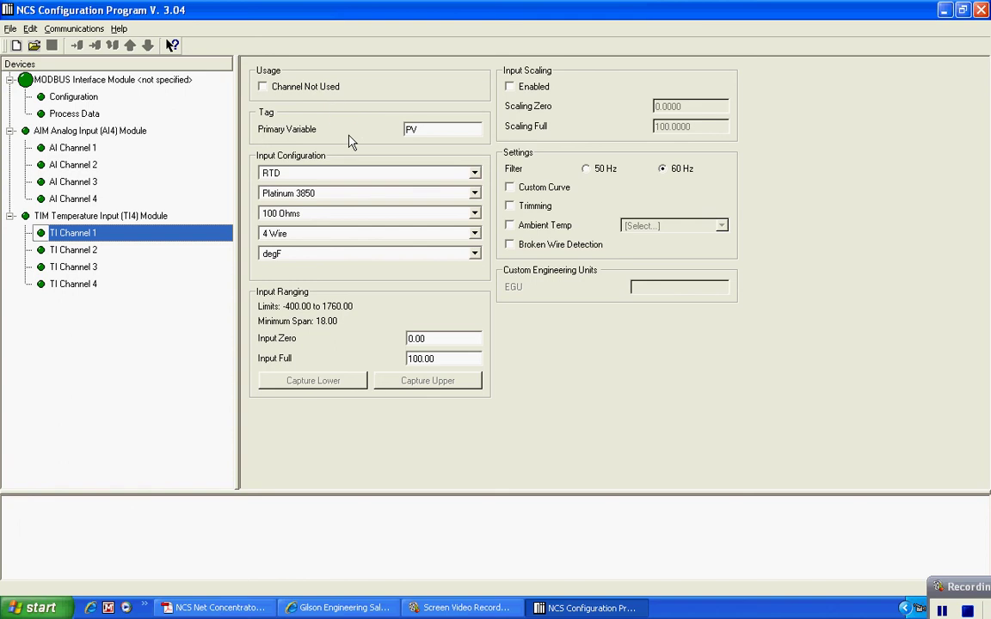
left_click_drag(435, 128, 374, 129)
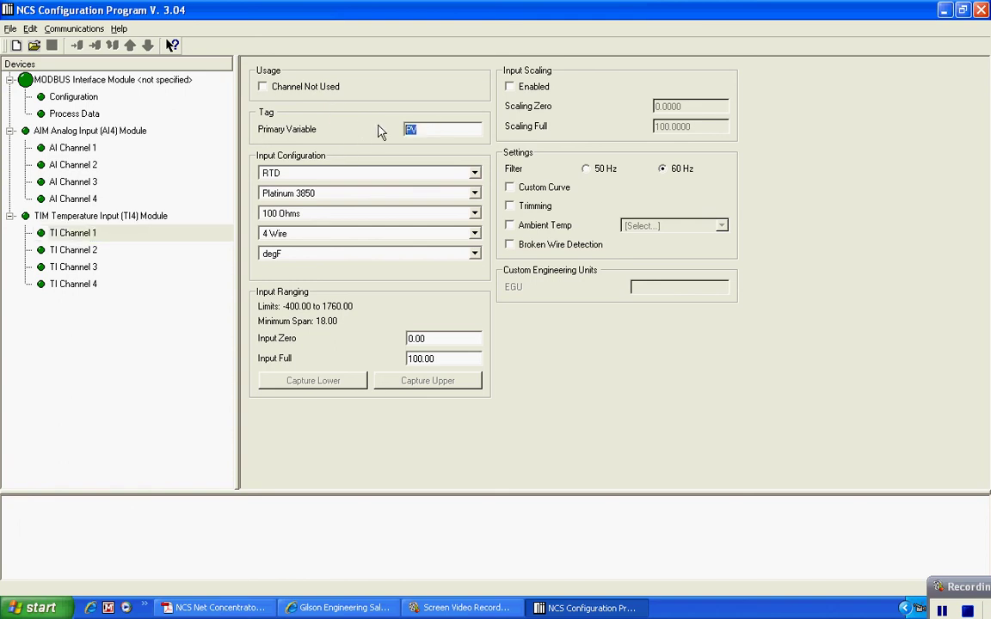
type("OVEN1")
left_click(475, 173)
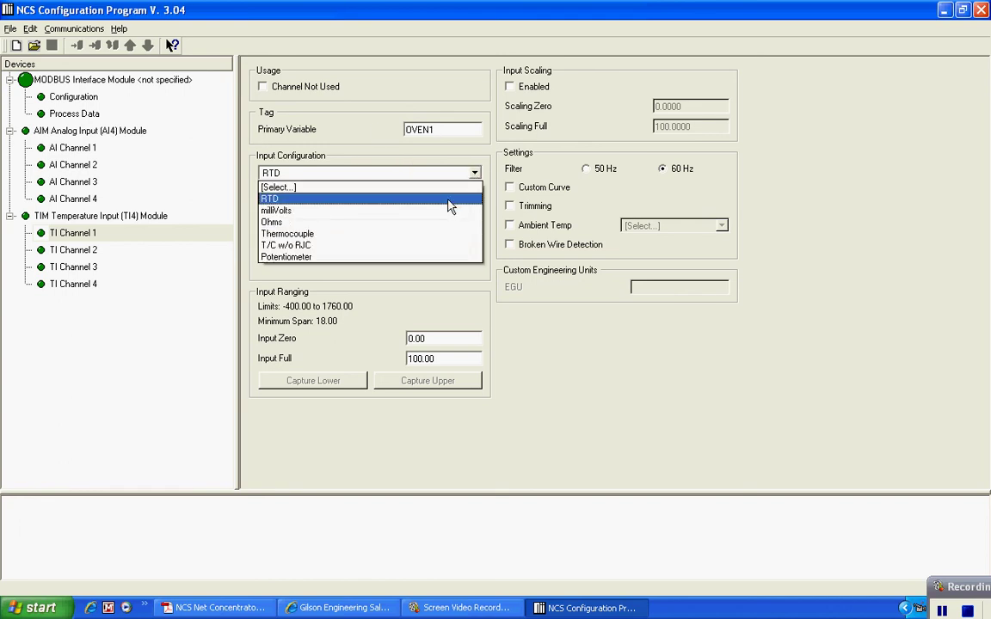
left_click(432, 235)
left_click(423, 192)
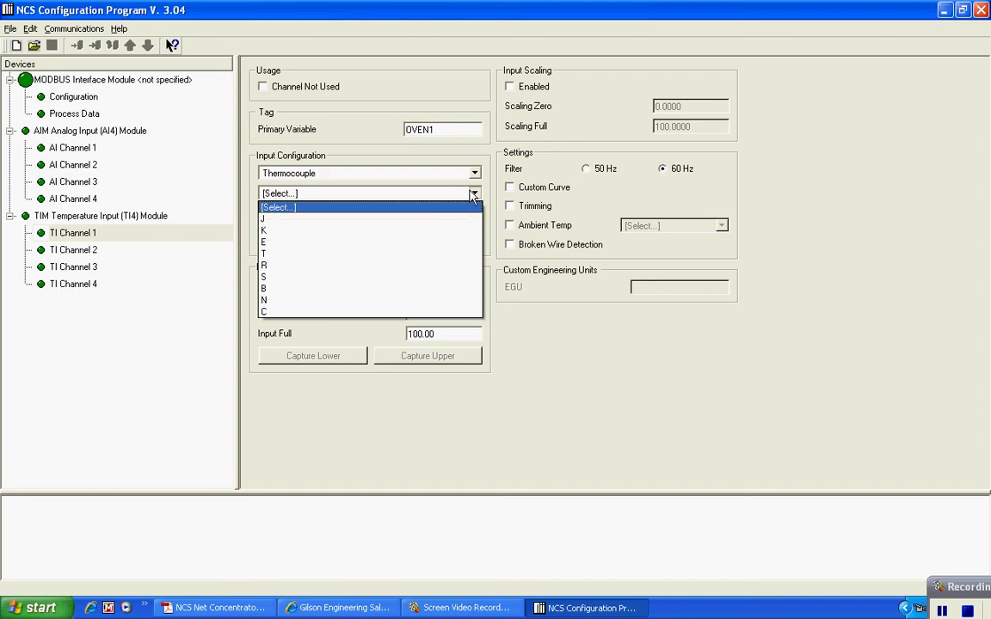
left_click(400, 220)
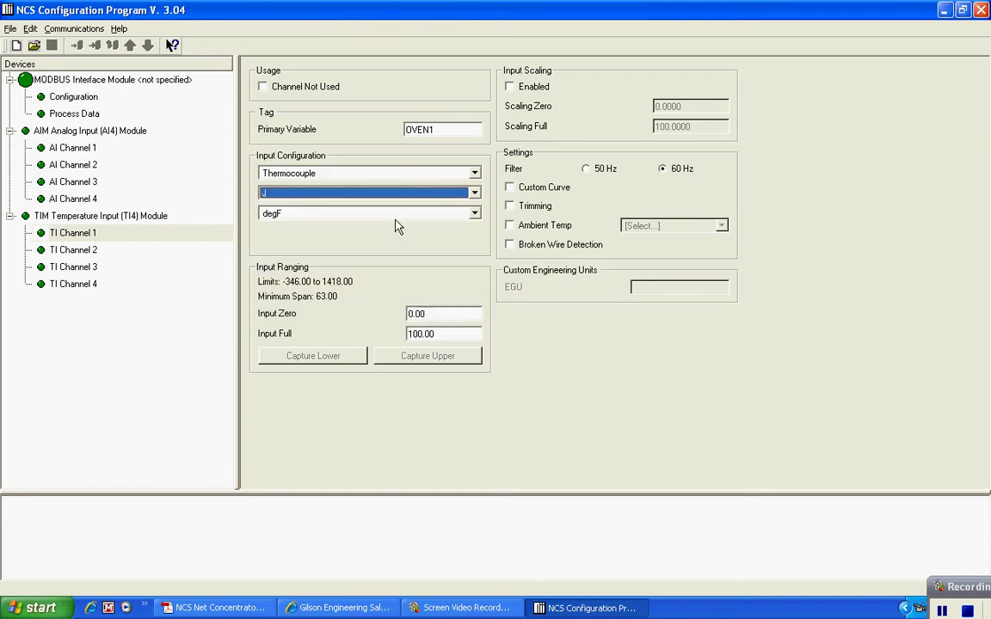
left_click(475, 214)
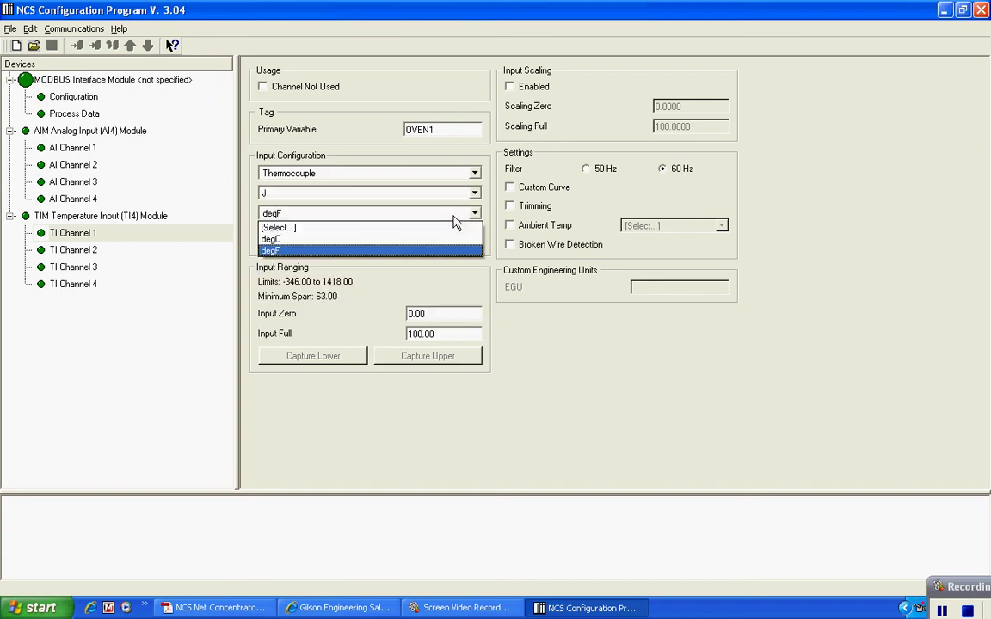
left_click(421, 251)
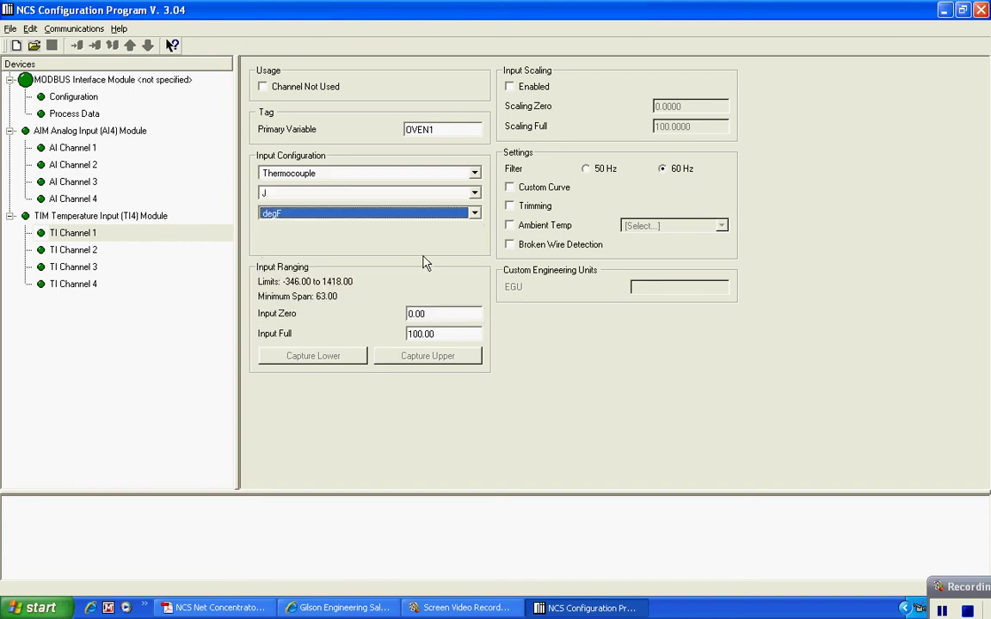
- Set TI Channel 1's Input Full to 250 and enable its input scaling with Scaling Full at 250
double_click(447, 334)
type("250")
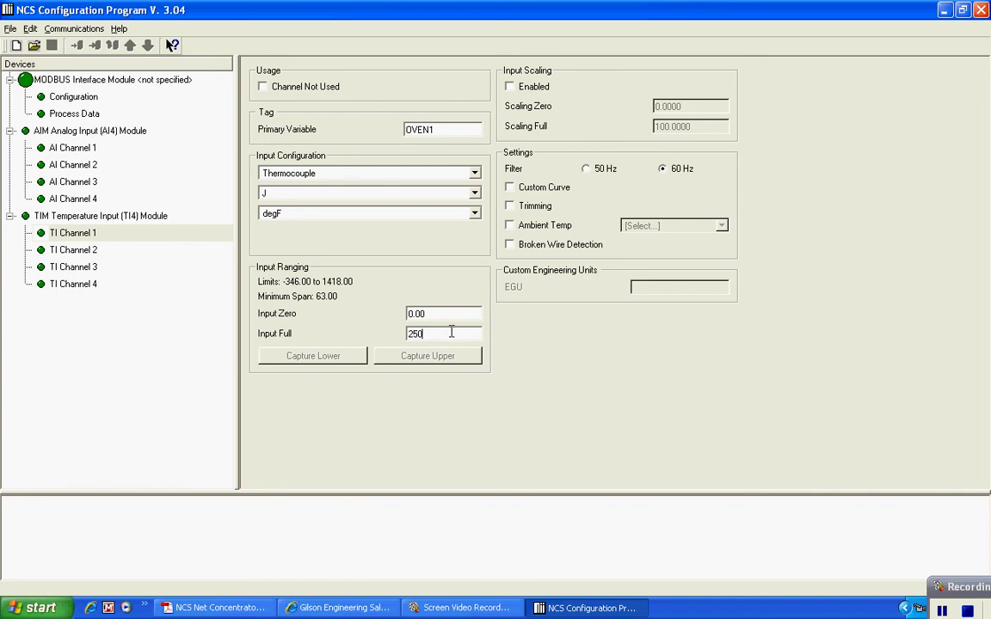
left_click(512, 88)
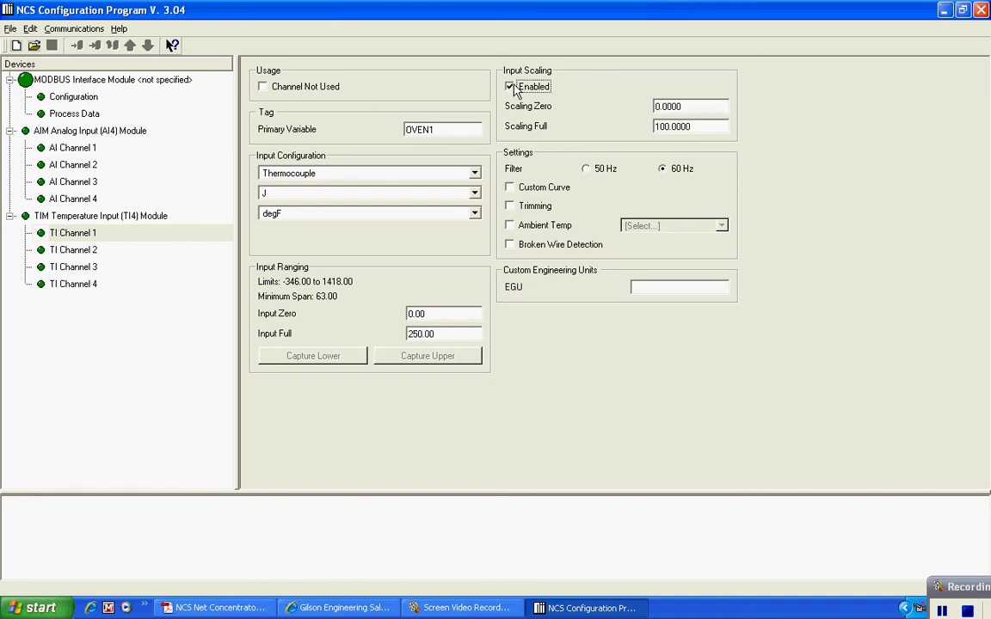
double_click(697, 127)
type("250")
left_click(659, 287)
- Look through the settings of TI Channels 2, 3 and 4
left_click(81, 253)
left_click(86, 269)
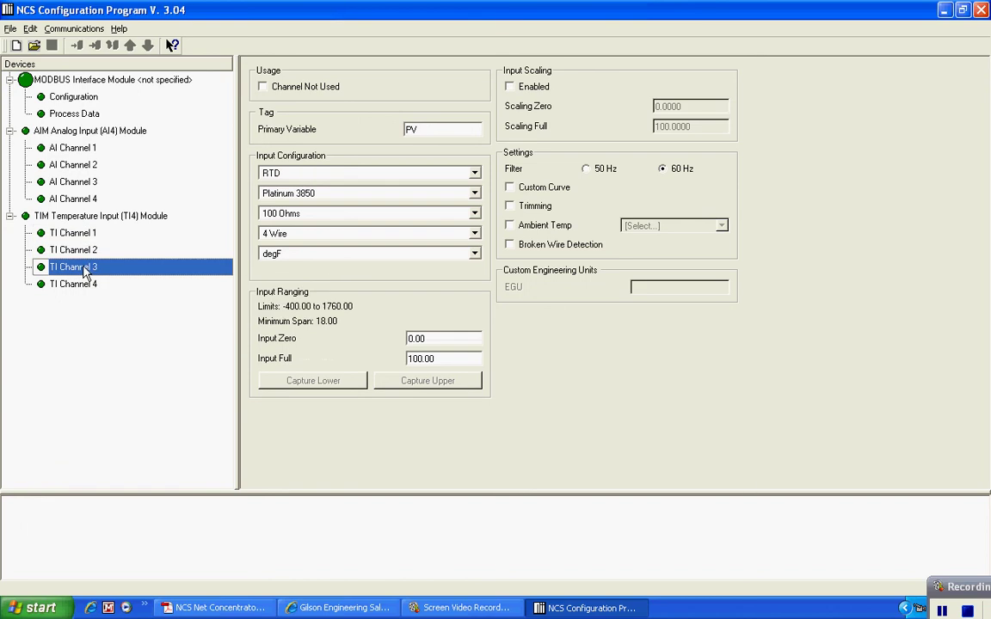
left_click(84, 285)
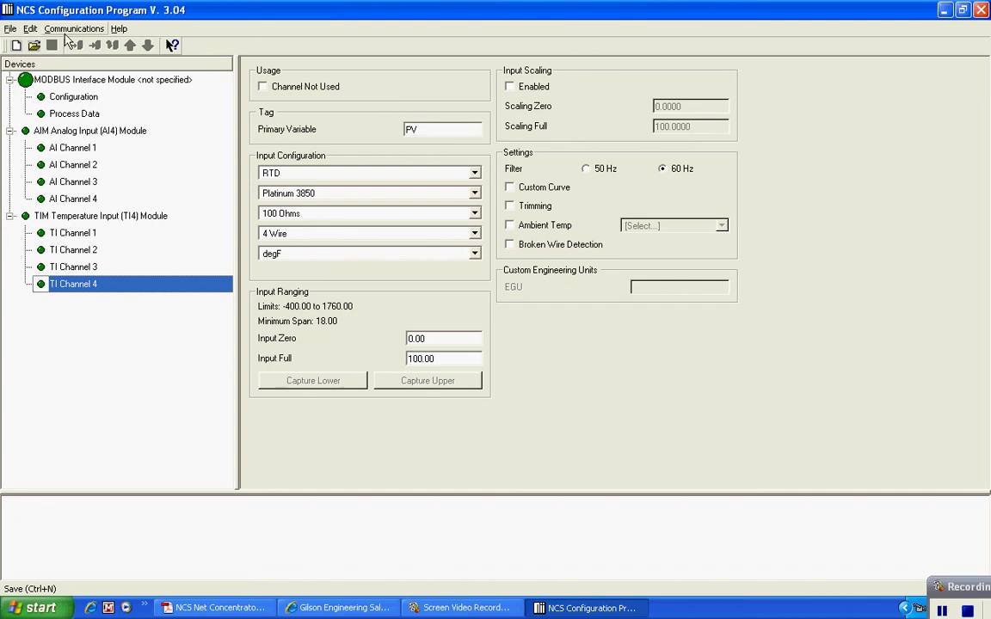
- Add an AOM (AO4) analog output module and expand its channel list
left_click(9, 30)
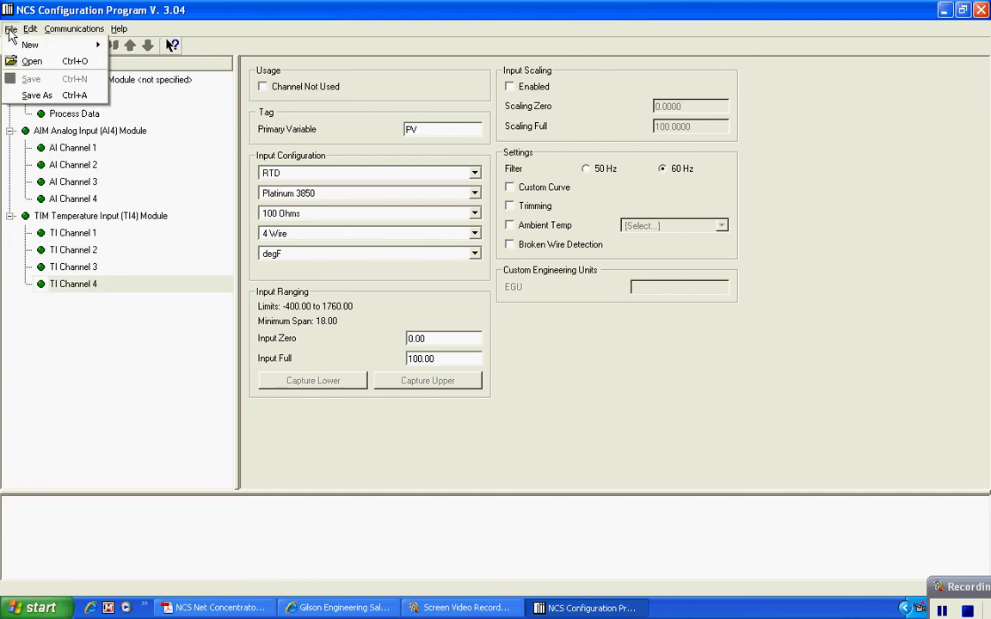
mouse_move(34, 48)
mouse_move(146, 67)
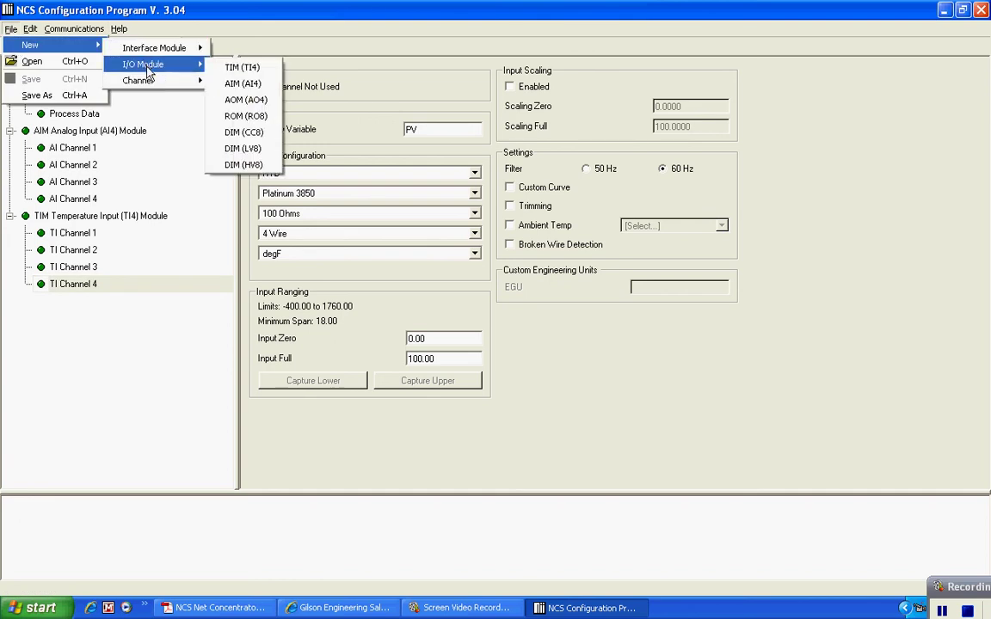
left_click(239, 101)
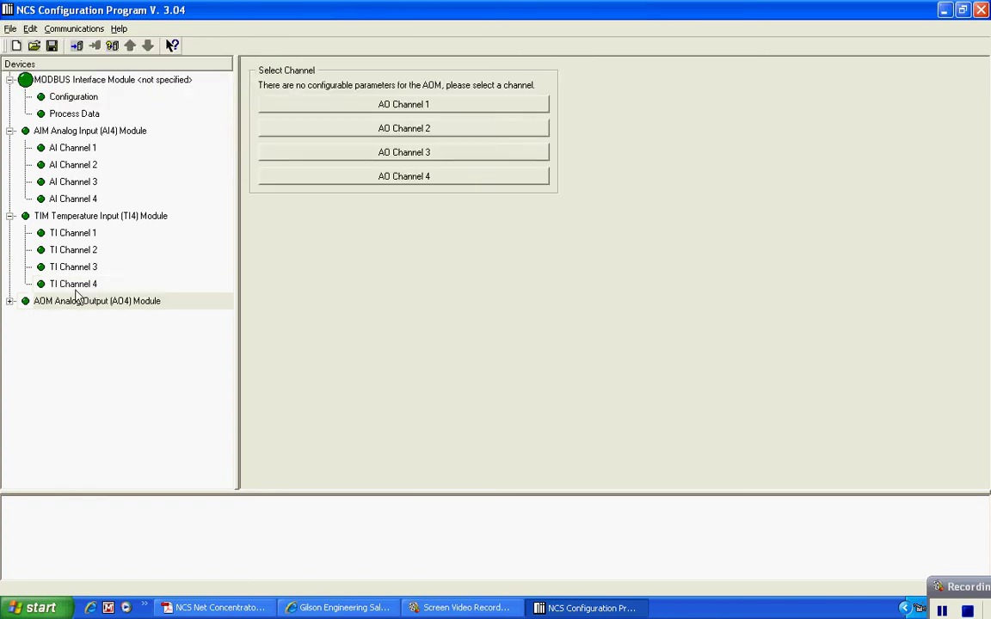
left_click(9, 302)
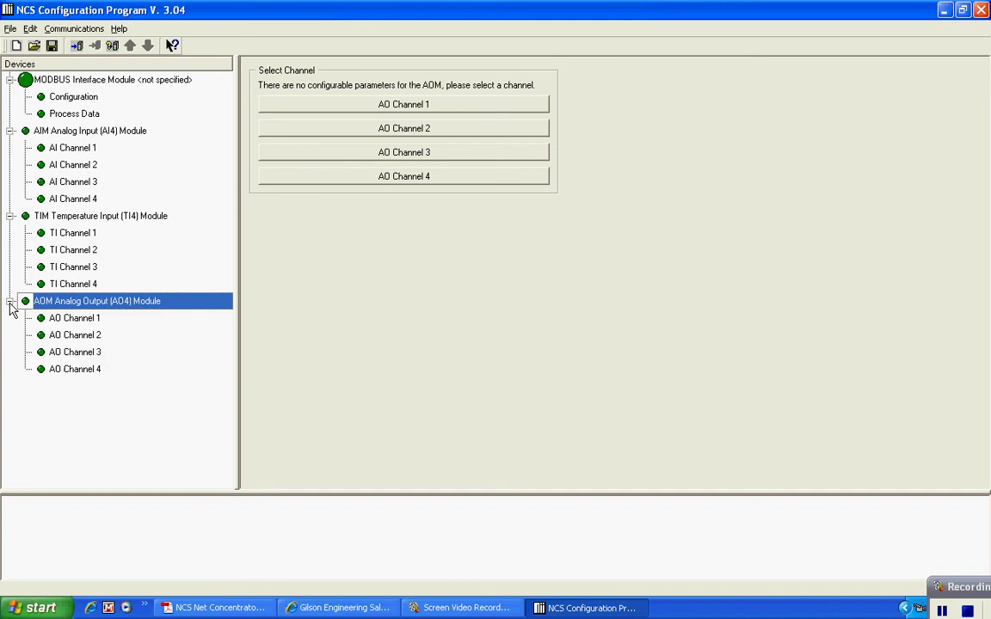
- Tag AO Channel 1 as FLOW and check the descriptions of its Under-Range and Over-Range outputs
left_click(79, 319)
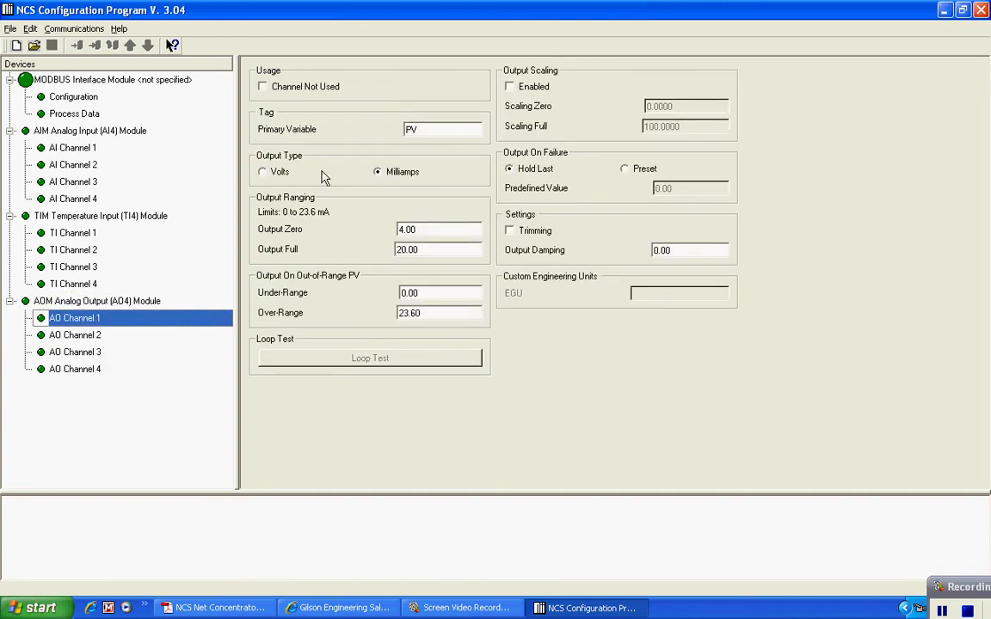
double_click(424, 129)
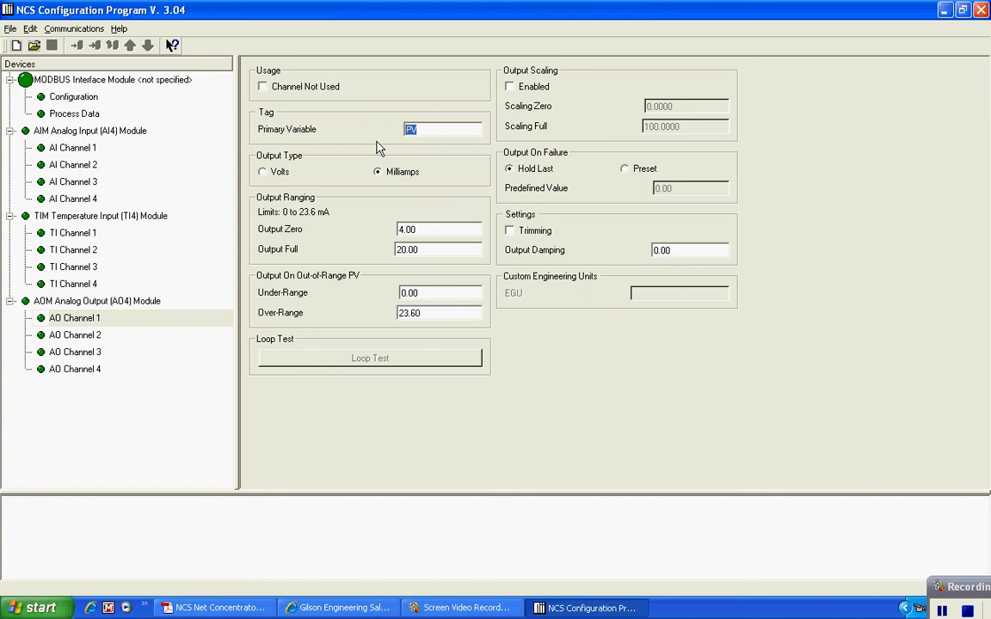
type("FLOW")
mouse_move(427, 297)
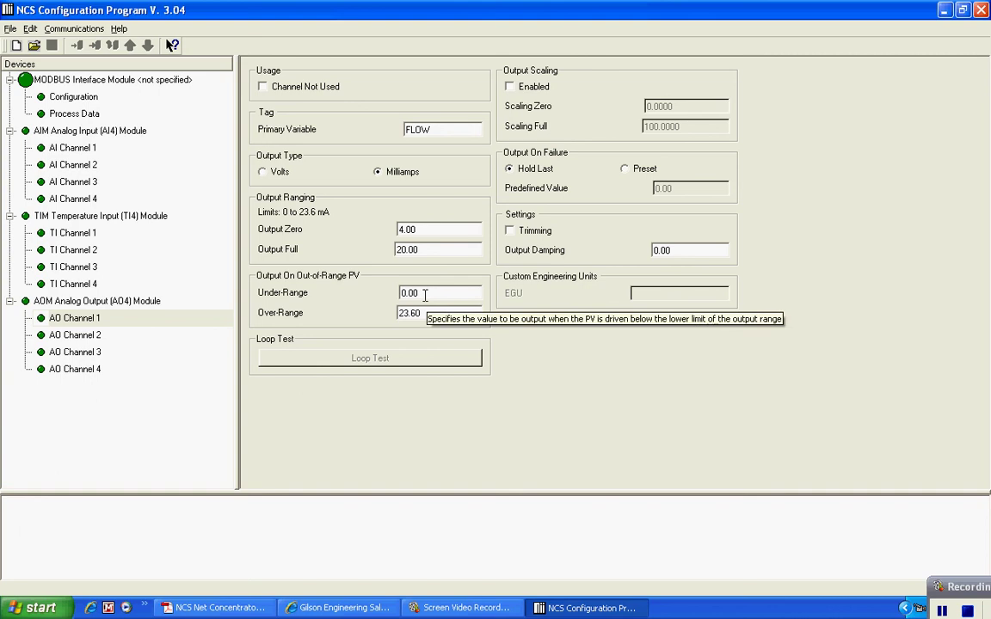
mouse_move(421, 318)
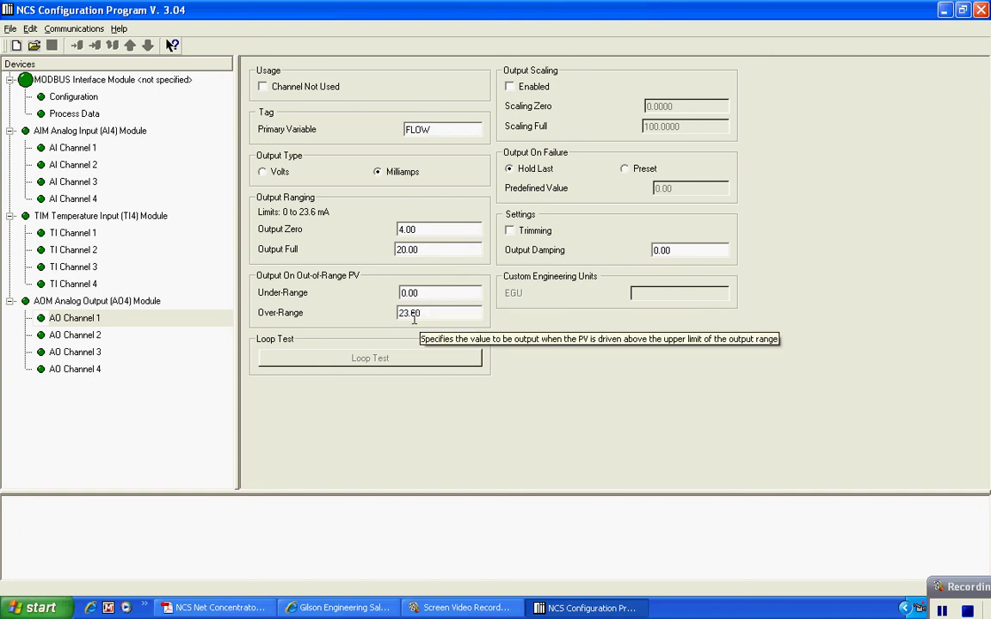
left_click(423, 313)
- Enable output scaling for AO Channel 1 with Scaling Full at 250
left_click(512, 89)
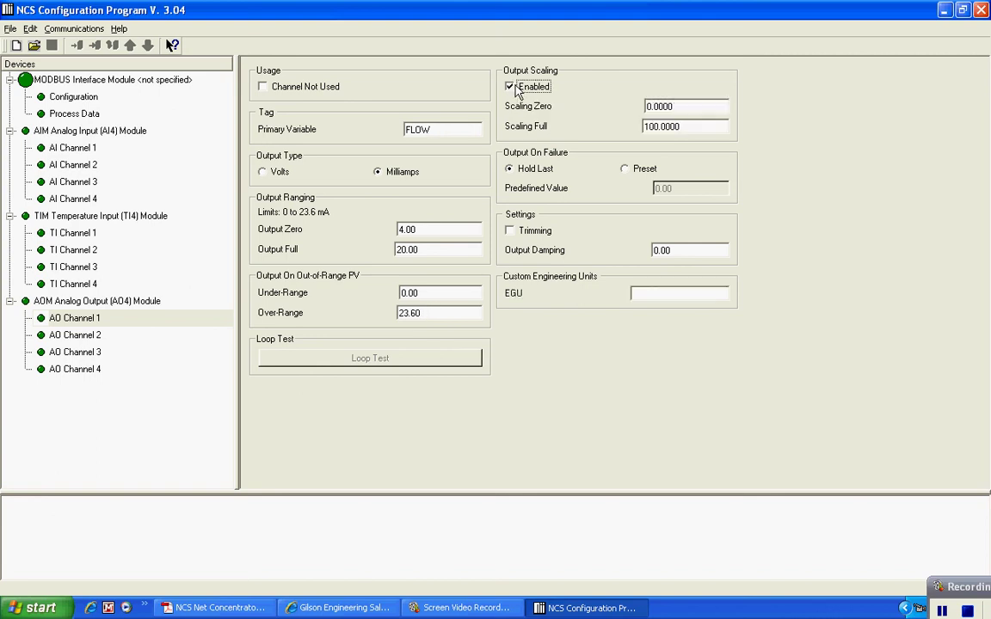
key("Tab")
key("Tab")
type("250")
left_click(685, 289)
- Look through AO Channels 2 and 3, and mark AO Channel 4 as not used
left_click(93, 337)
left_click(92, 352)
left_click(99, 370)
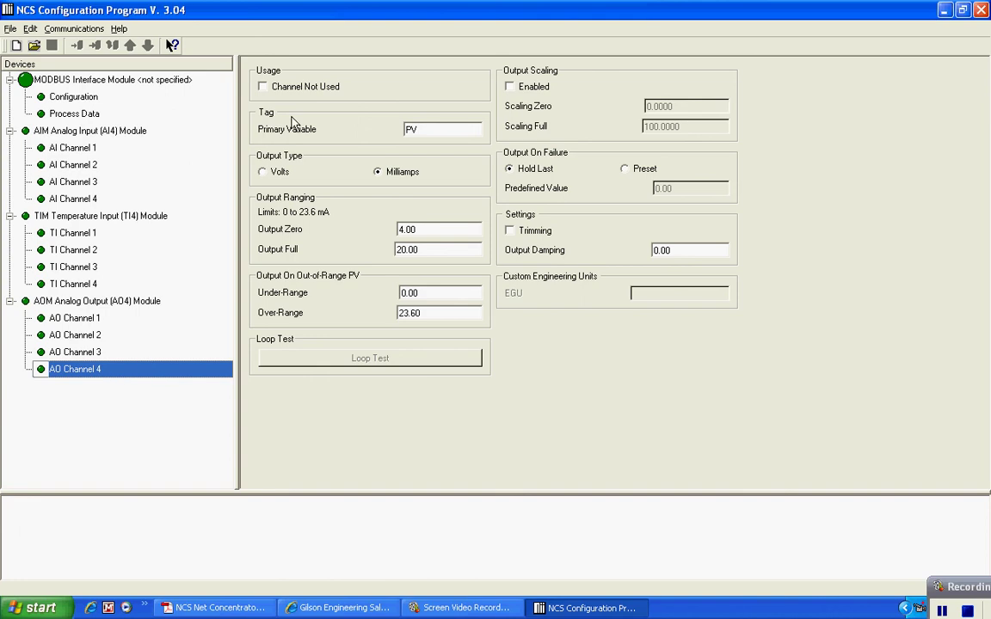
left_click(262, 86)
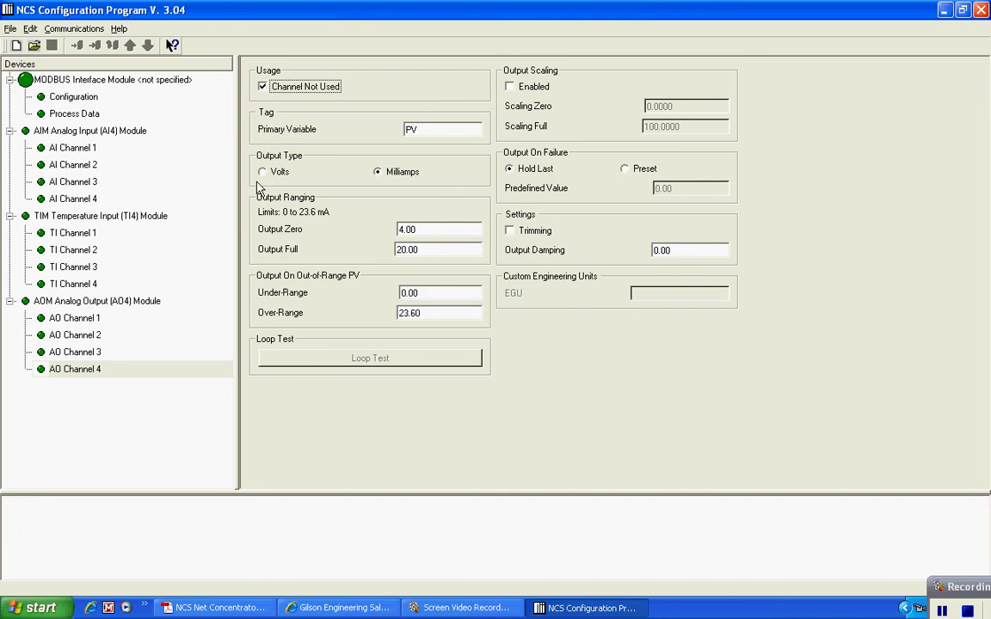
mouse_move(92, 371)
- Add a DIM (CC8) discrete input module and view its Debounce Time options, keeping None
left_click(73, 28)
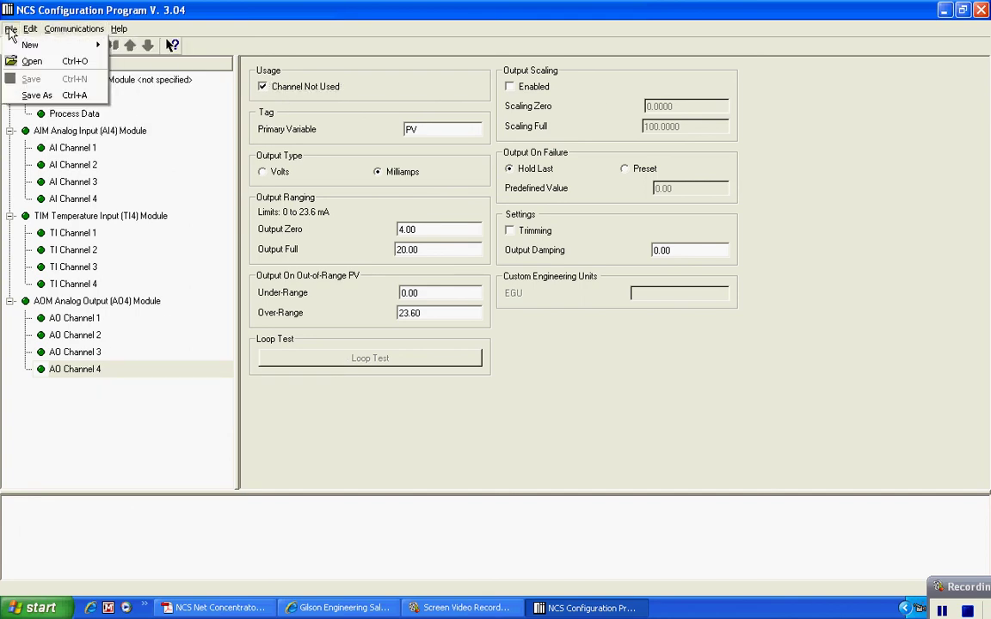
mouse_move(34, 44)
mouse_move(132, 67)
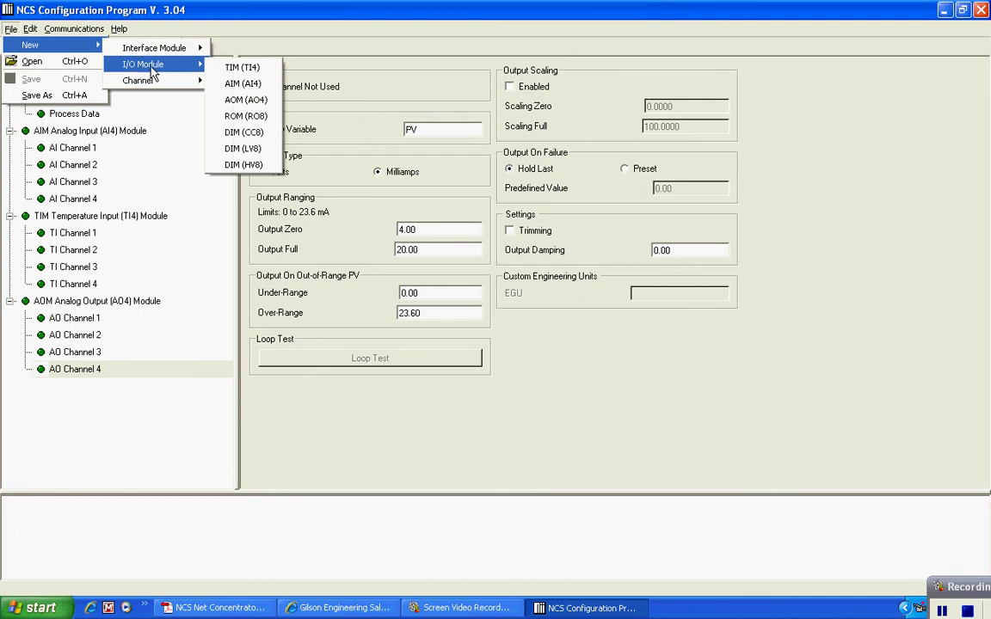
left_click(243, 133)
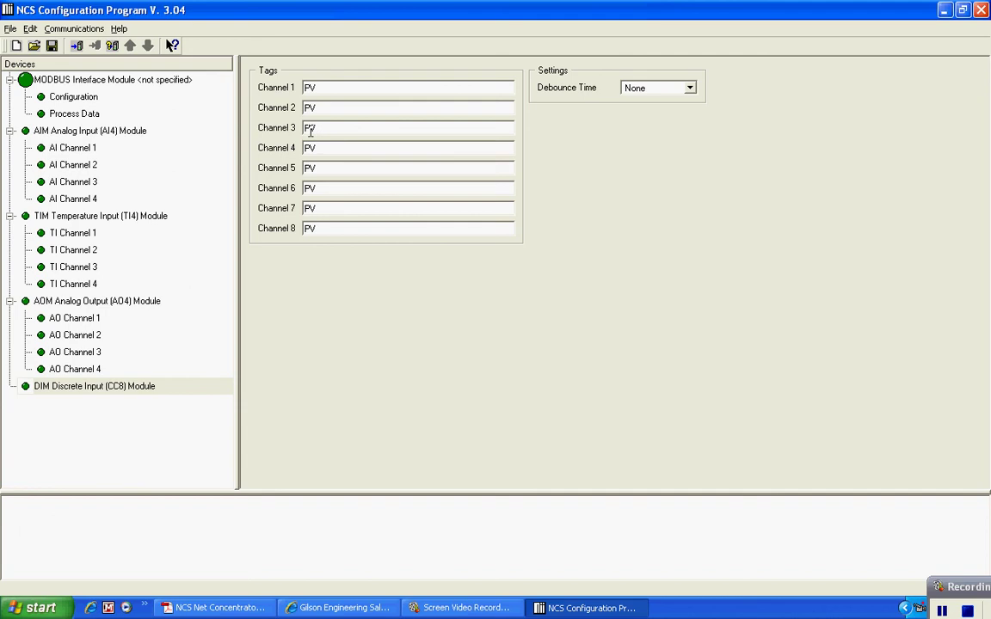
left_click(343, 89)
left_click(690, 90)
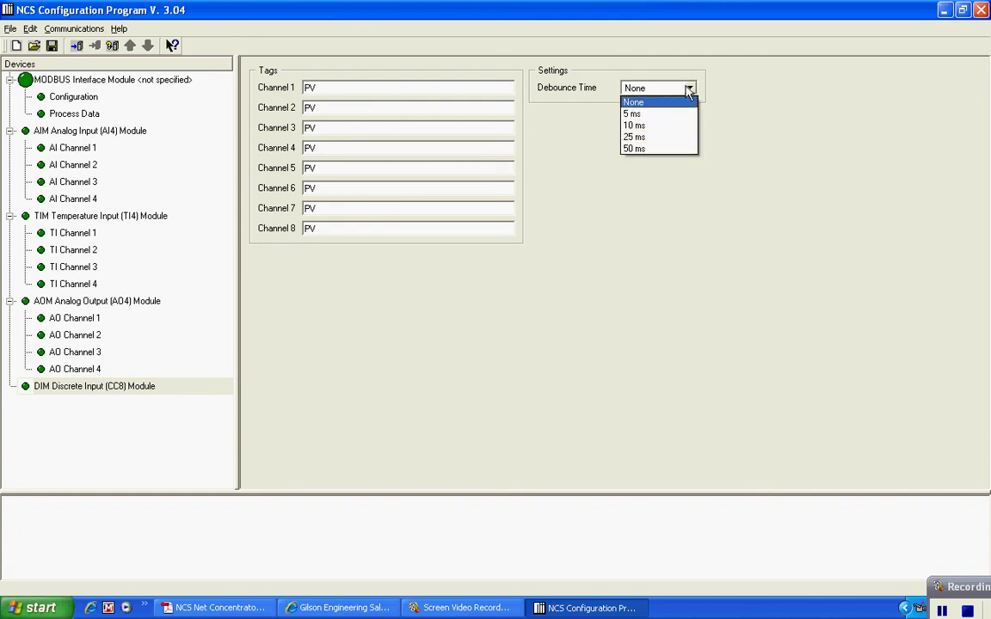
left_click(693, 92)
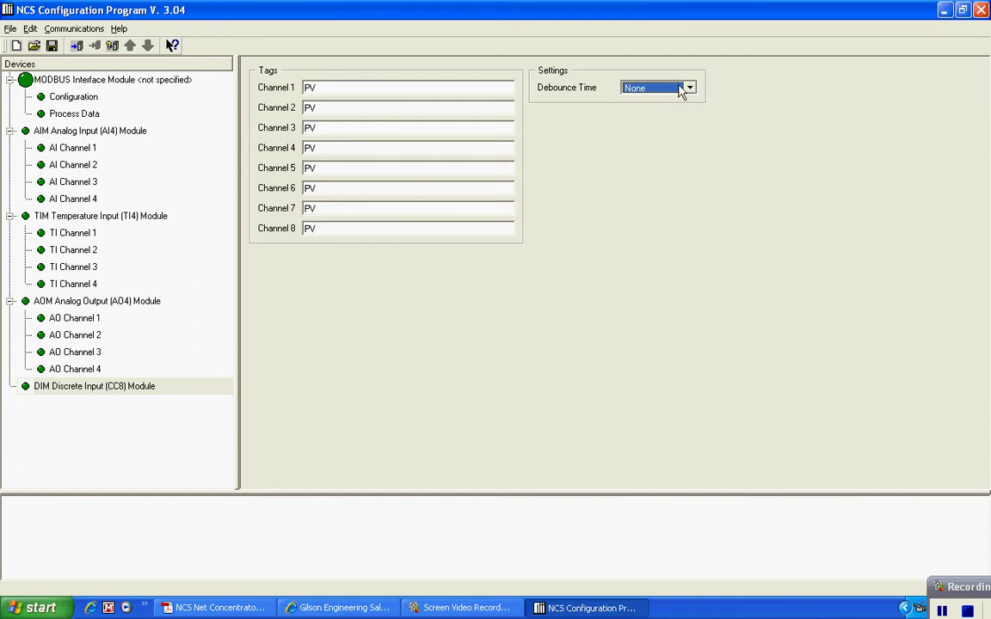
- Add a ROM (RO8) relay output module and enable the Power Up State for Channels 1 to 4
left_click(9, 31)
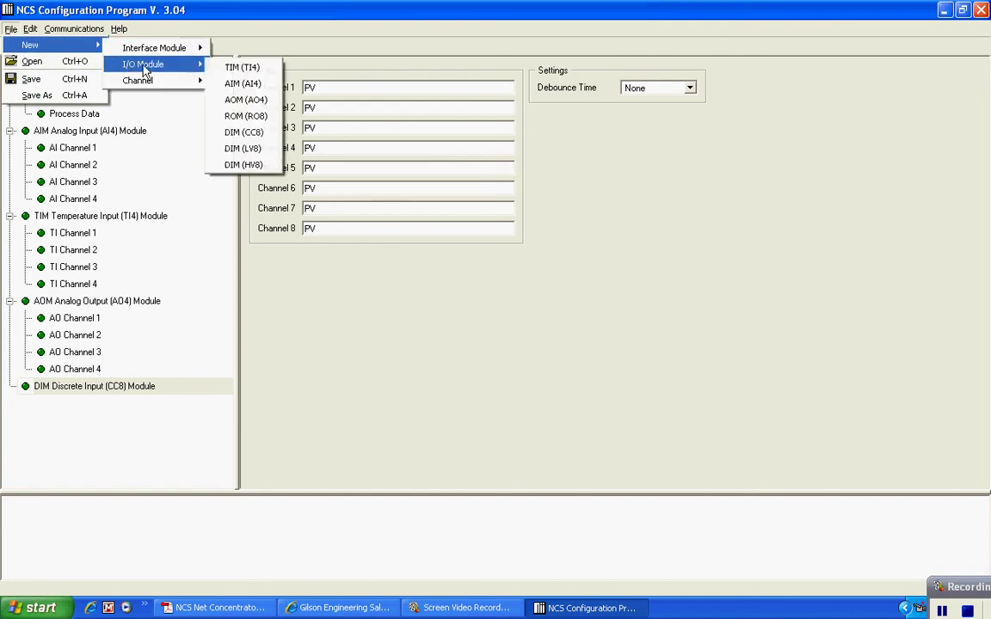
left_click(235, 119)
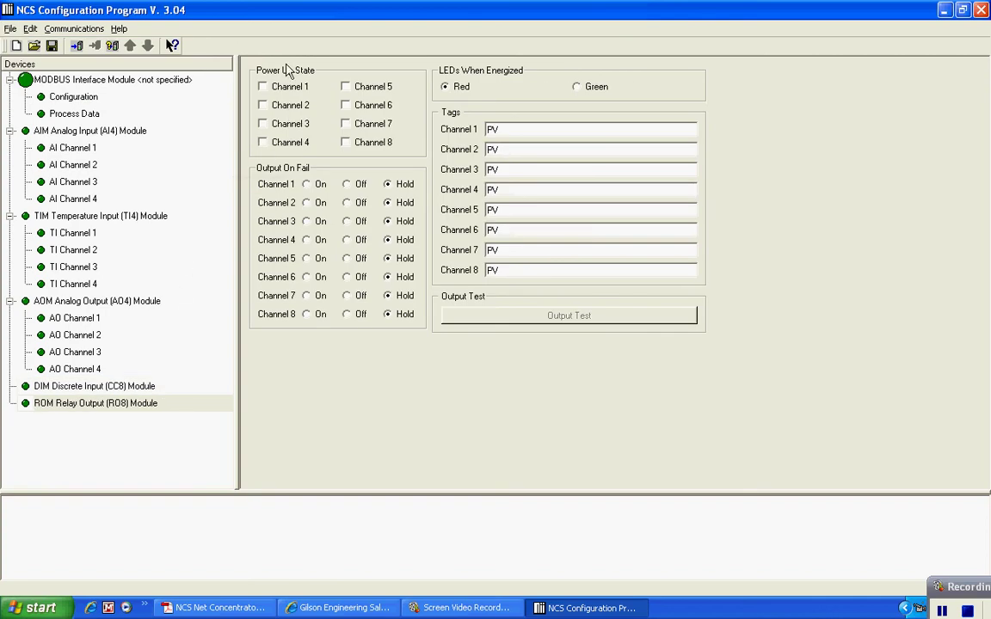
left_click(264, 88)
left_click(263, 105)
left_click(263, 124)
left_click(264, 142)
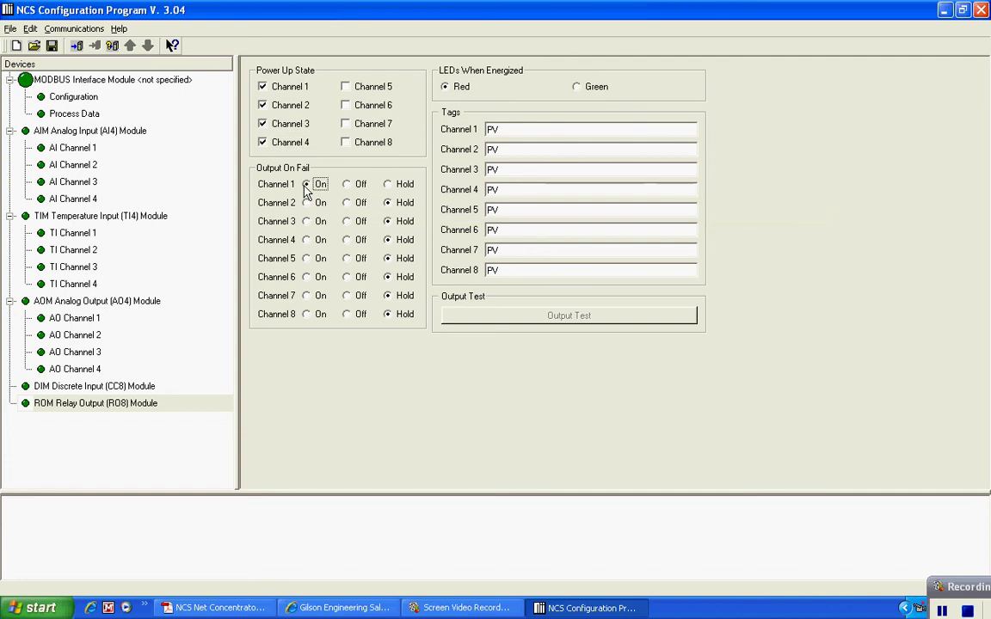
- Try the Off option for relay Channel 1's Output On Fail and return it to Hold
left_click(347, 184)
left_click(388, 184)
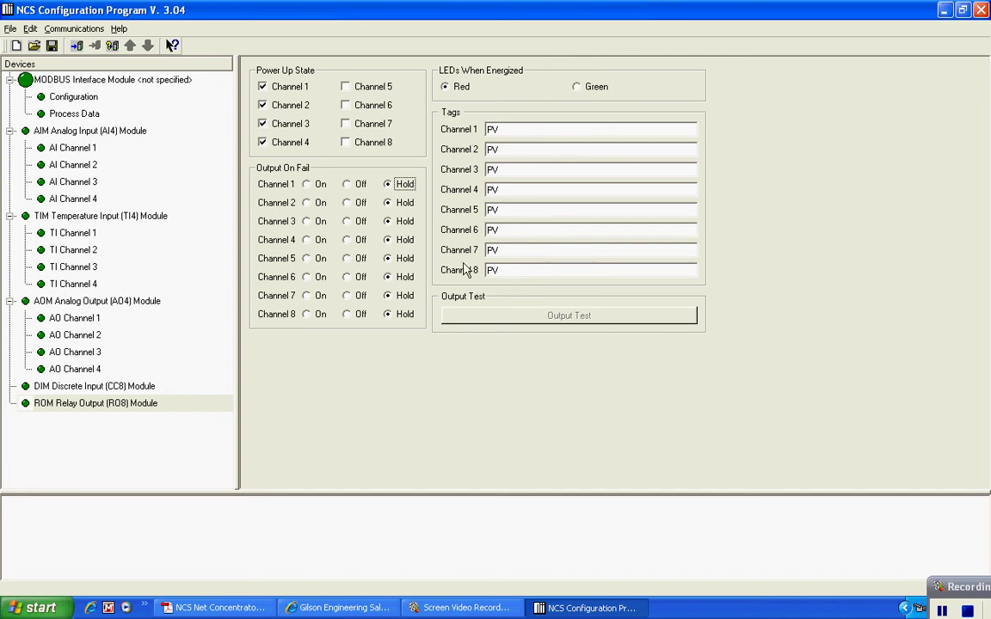
- Save the station configuration as an XML file named station1 in the NCS Config V3 folder
mouse_move(122, 325)
left_click(10, 30)
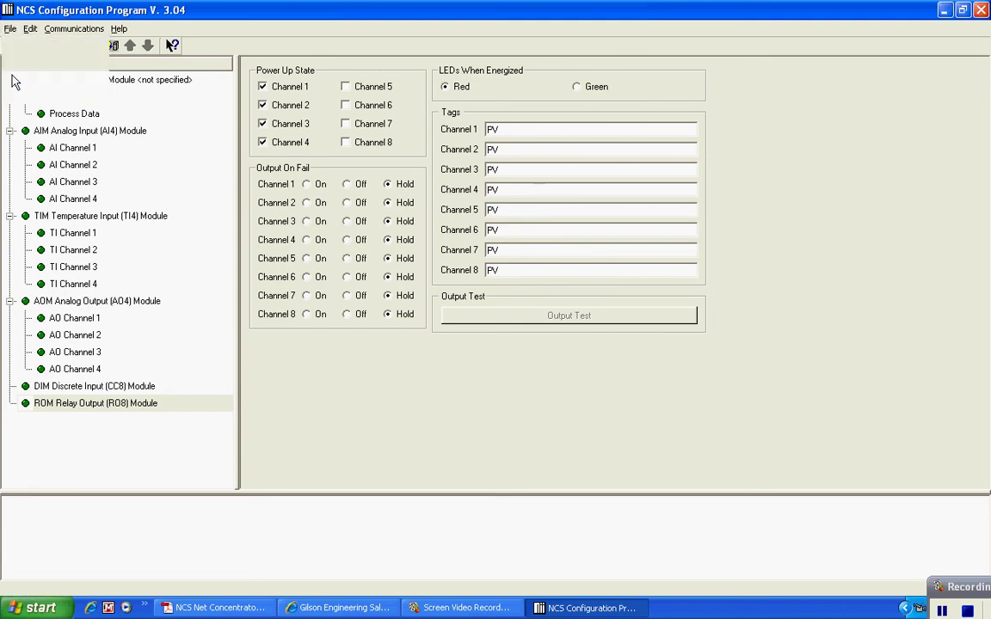
left_click(17, 79)
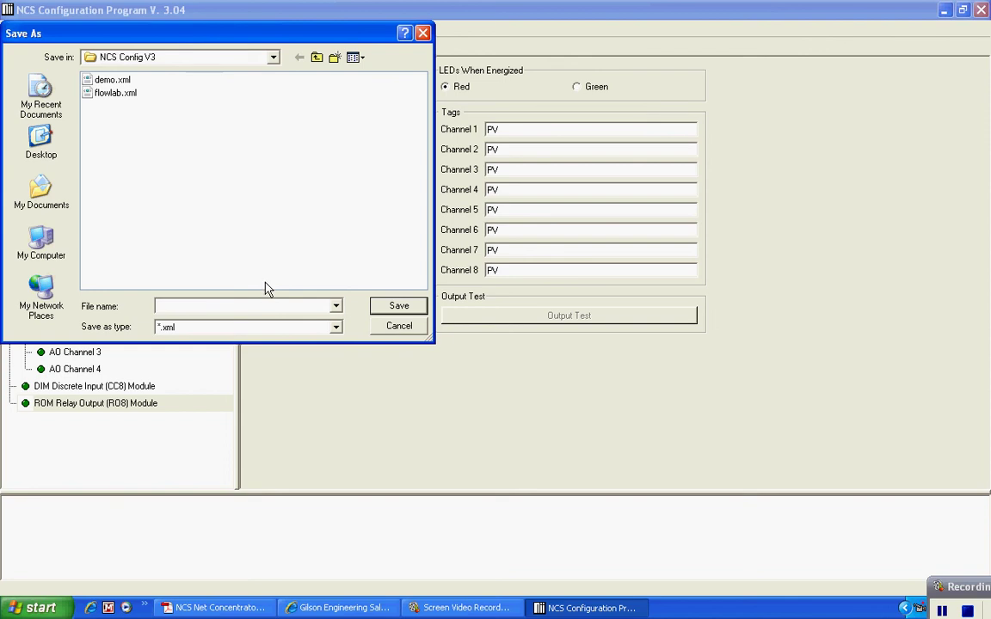
type("station1")
left_click(401, 306)
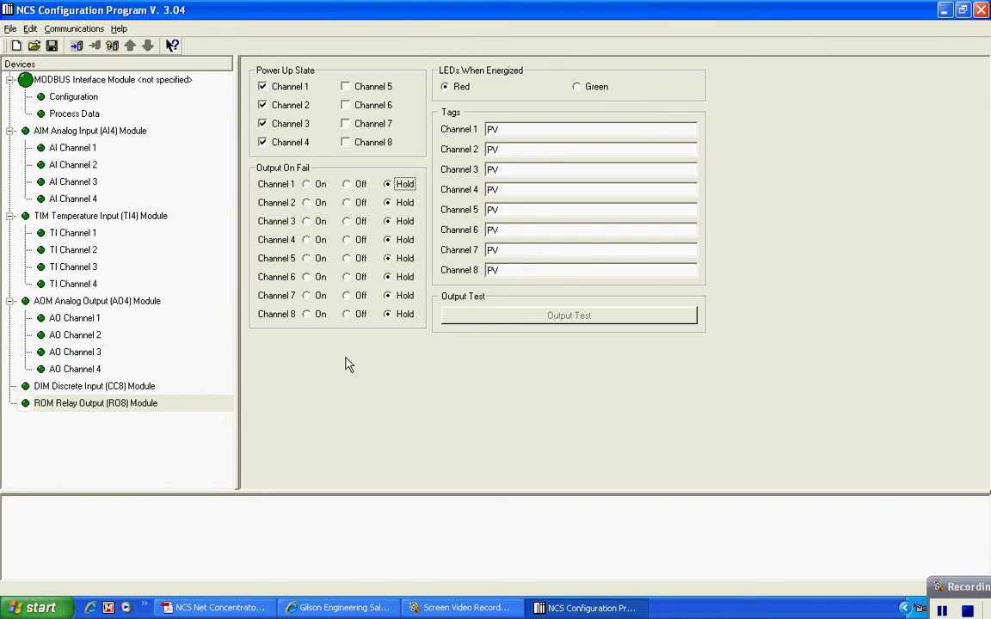
- Minimize the configuration program and switch to the Gilson Engineering Sales website in Internet Explorer
mouse_move(295, 331)
left_click(943, 10)
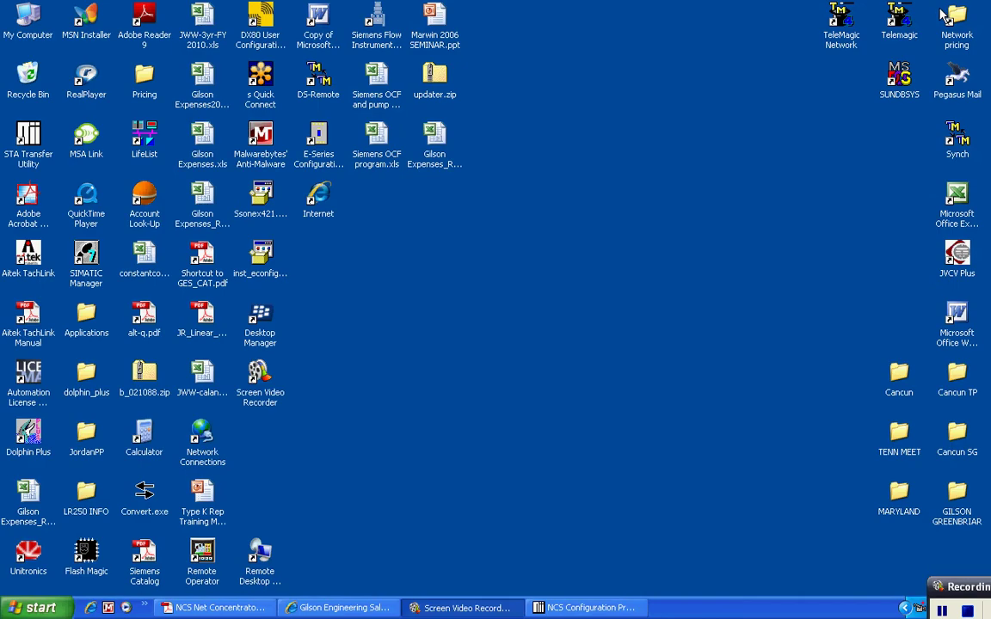
left_click(339, 604)
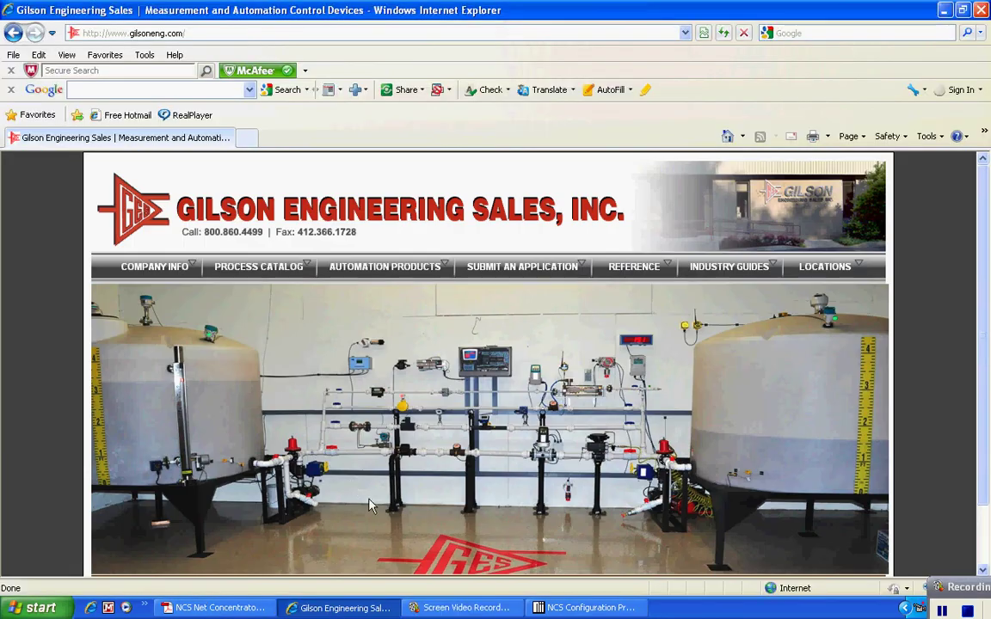